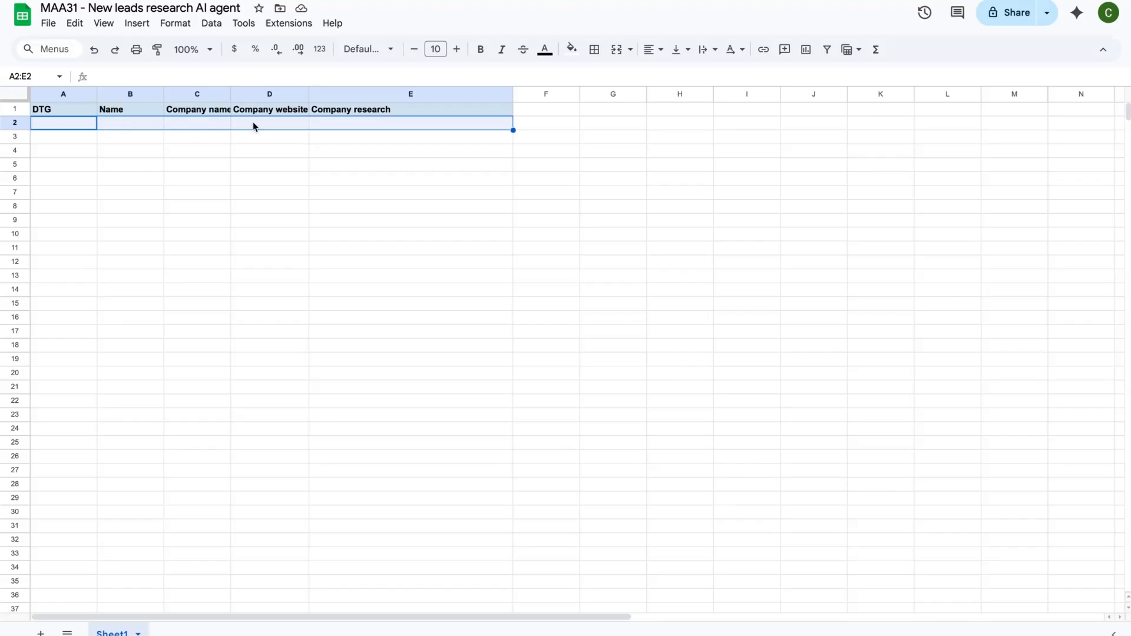
left_click(330, 126)
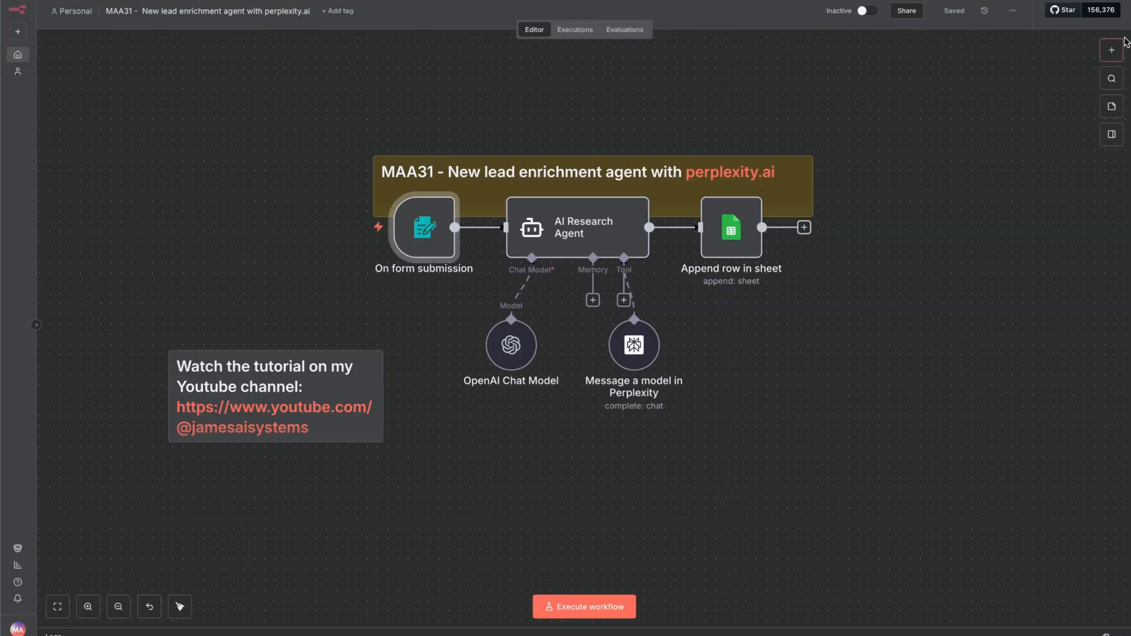
left_click(1116, 53)
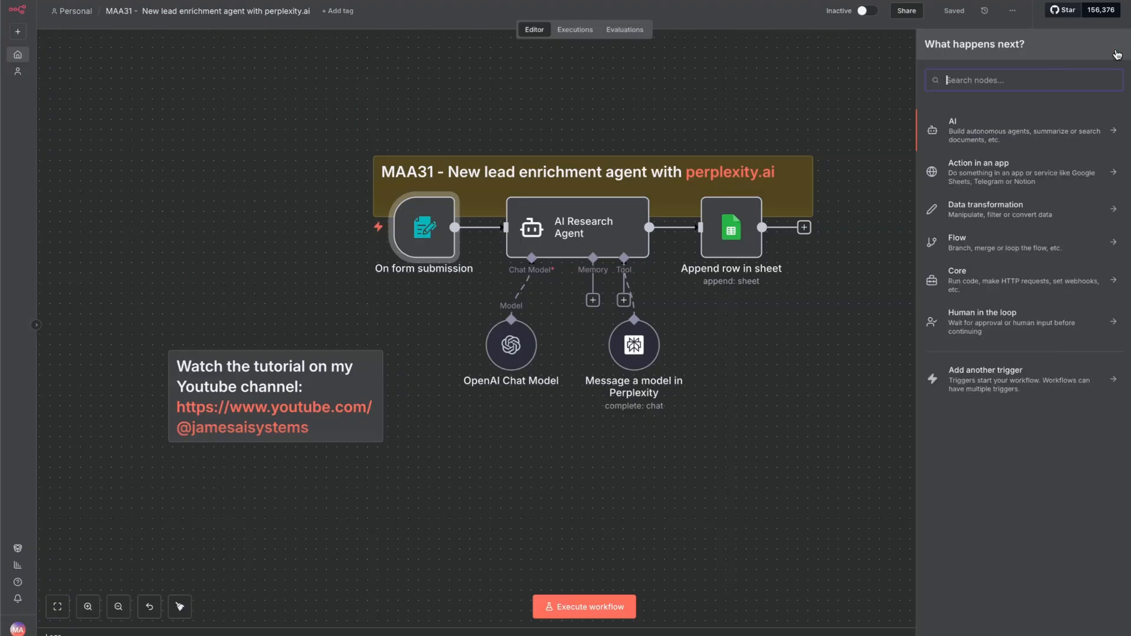
left_click(571, 423)
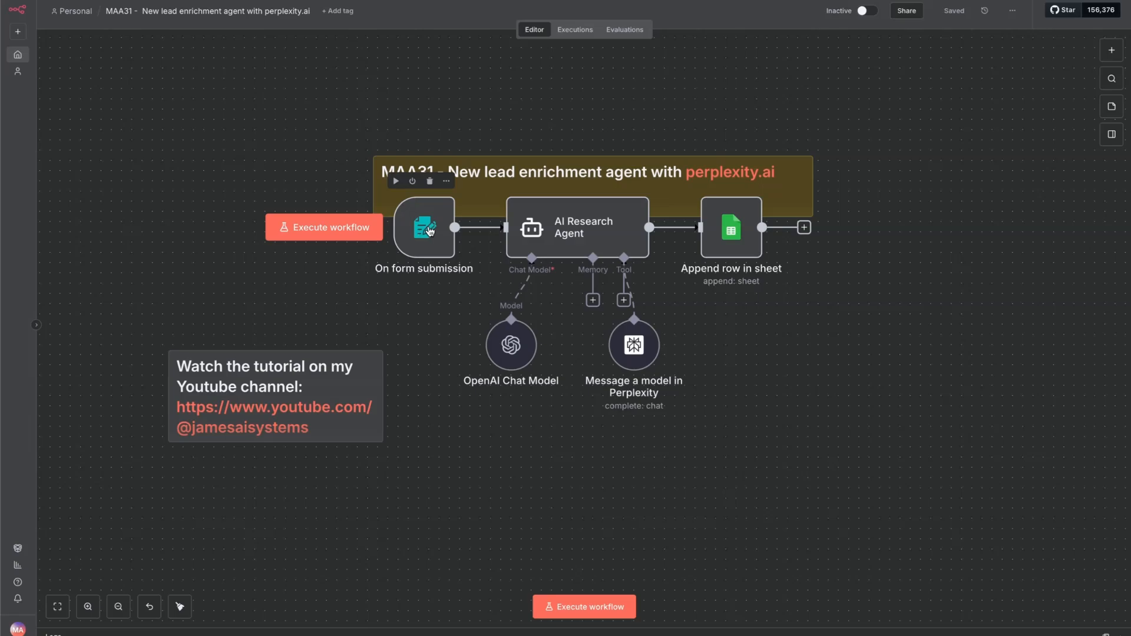
Open the form submission trigger and review its form title, description and the settings of each form element
double_click(430, 232)
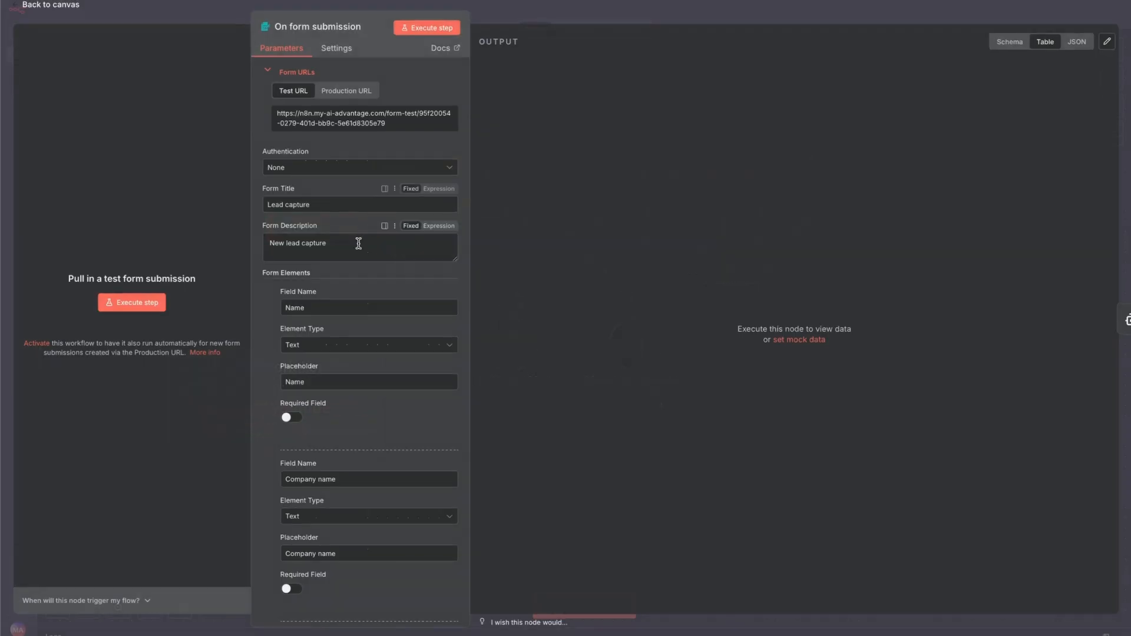
scroll(358, 244, "down", 4)
scroll(358, 243, "down", 1)
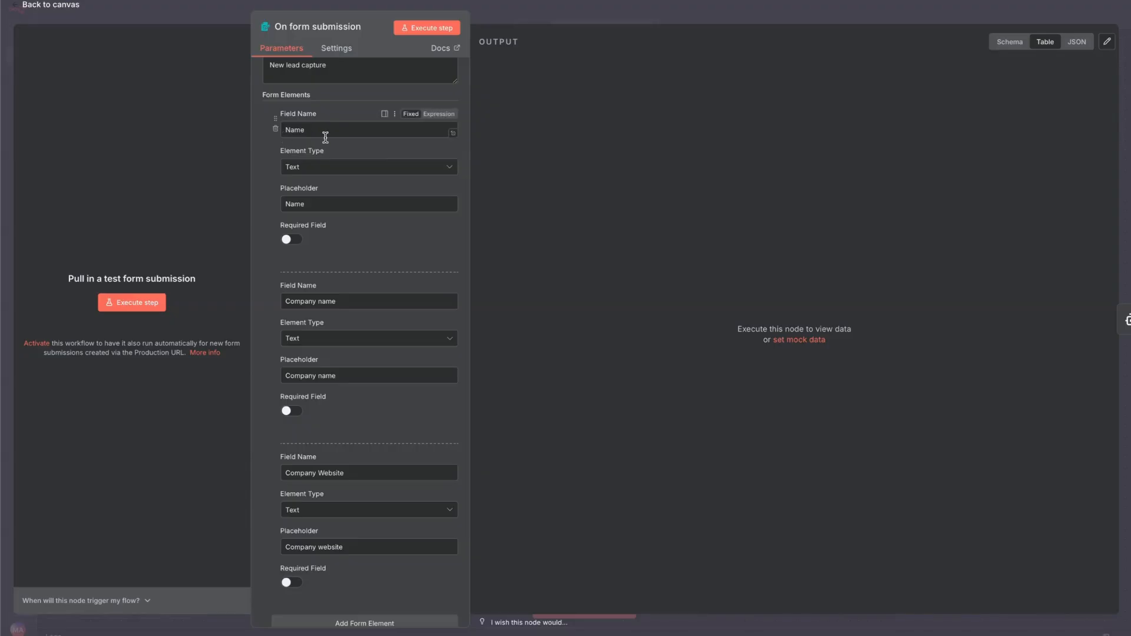
scroll(326, 139, "down", 1)
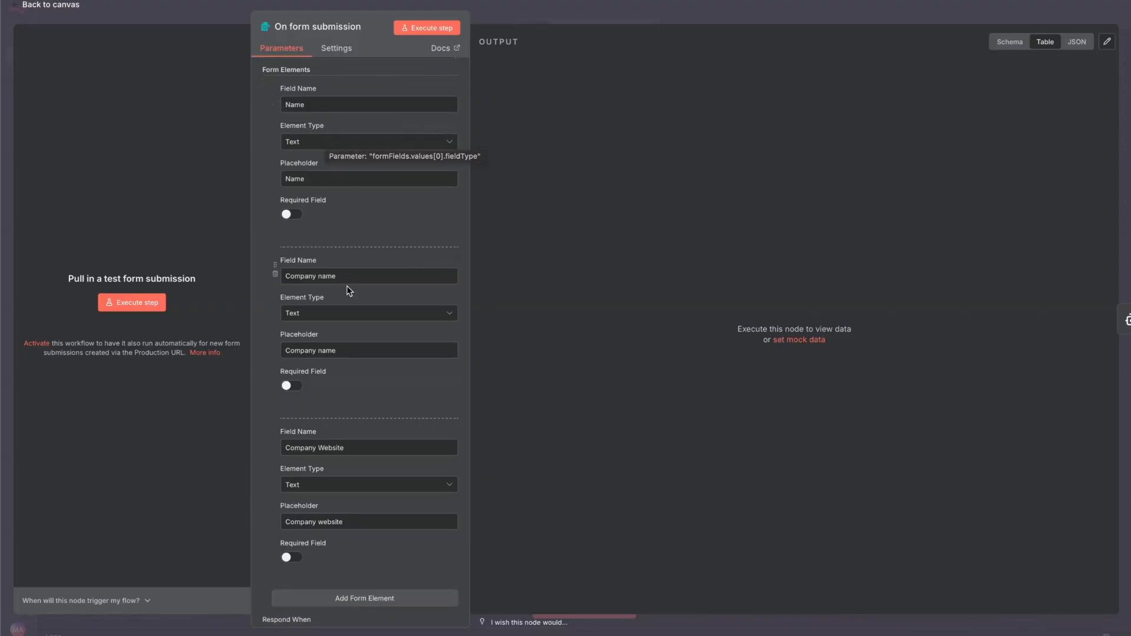
scroll(348, 289, "down", 1)
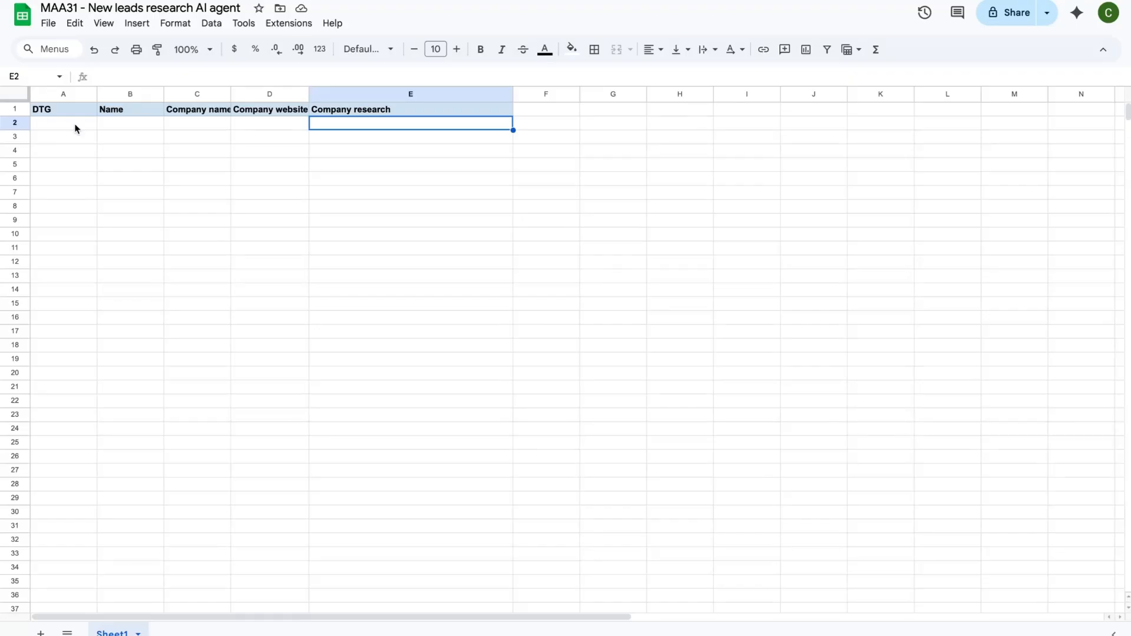
Switch to the leads research Google Sheet and go through its columns from DTG to Company research
left_click(75, 128)
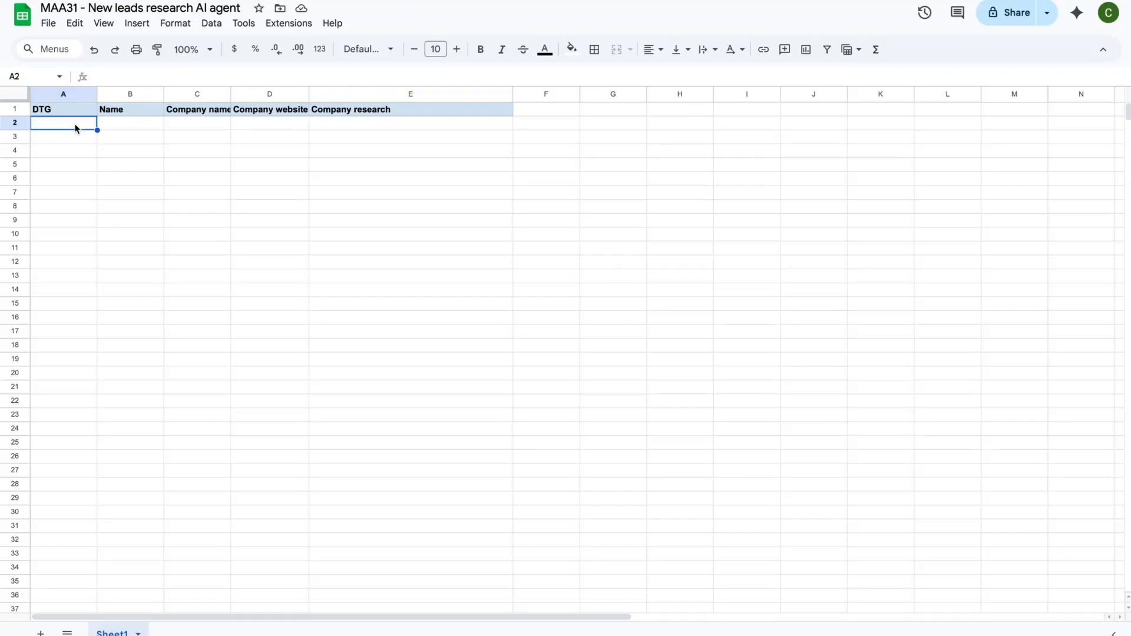
left_click(129, 125)
left_click(175, 124)
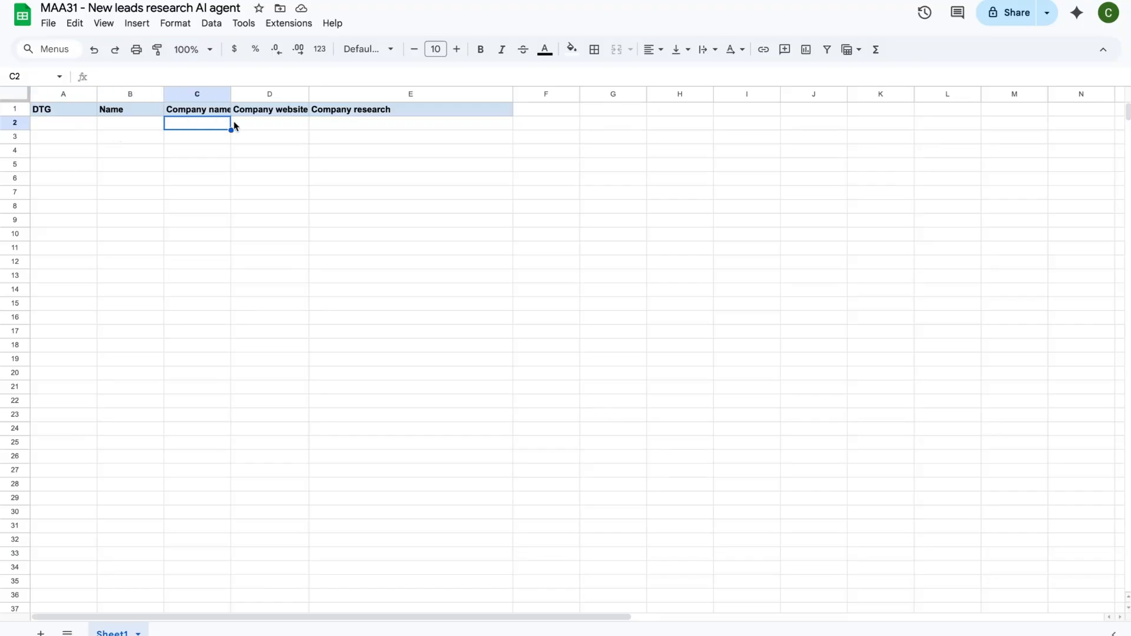
left_click(274, 126)
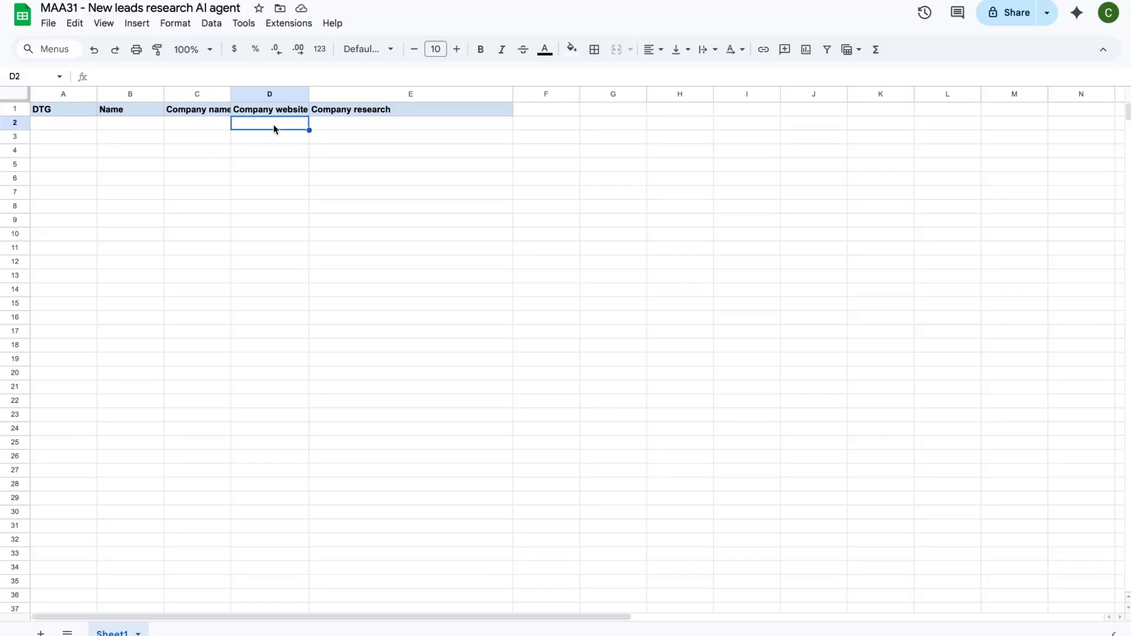
left_click(329, 129)
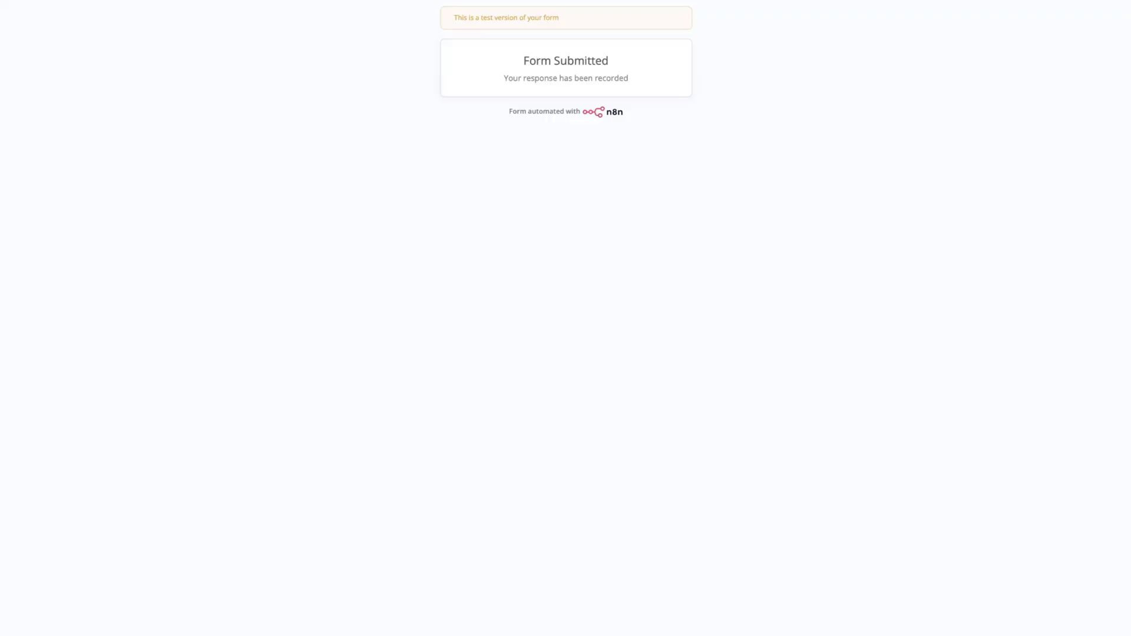
Reload the Lead capture test form and submit it with the lead's name, company name Open AI and company website openai.com
key("super+r")
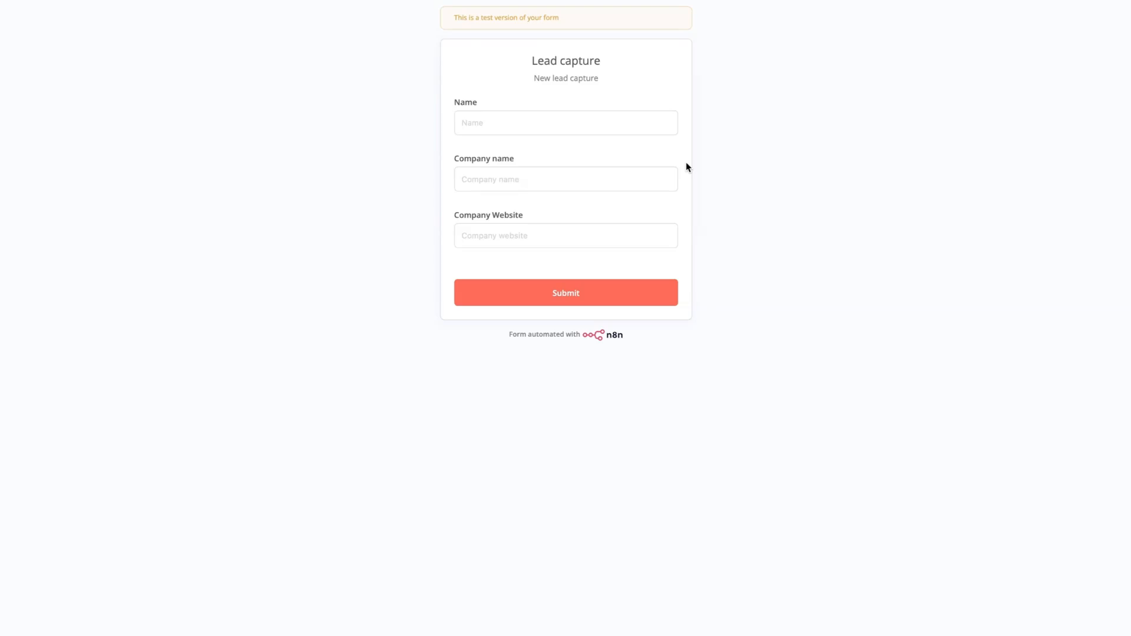
left_click(534, 121)
type("Sam")
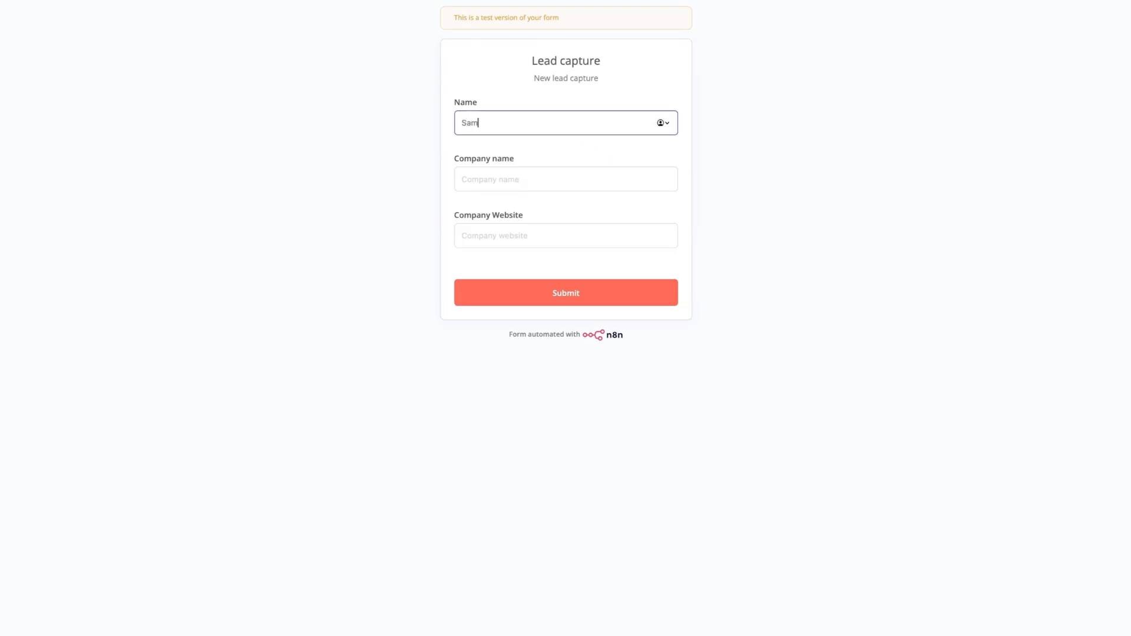
key("Tab")
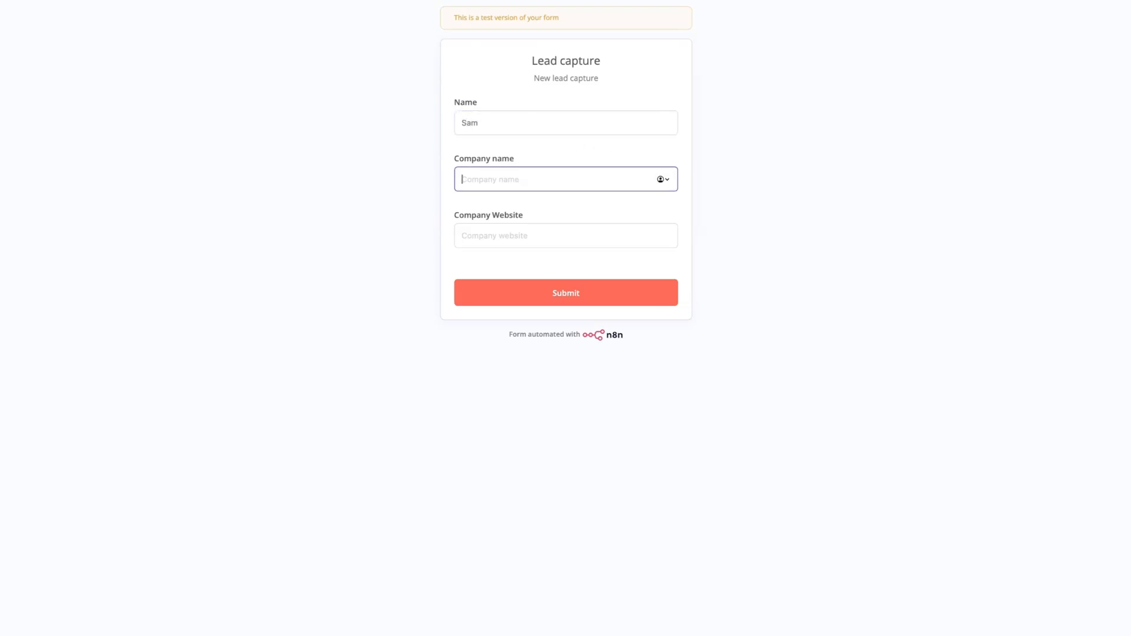
type("Open AI")
left_click(499, 236)
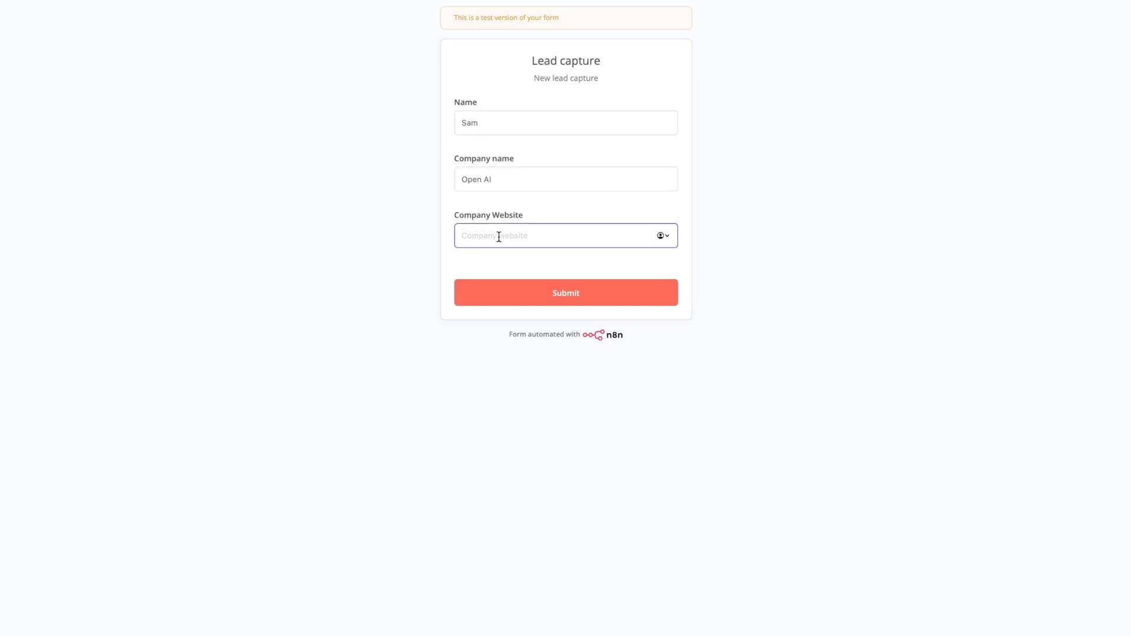
type("openai.com")
left_click(563, 292)
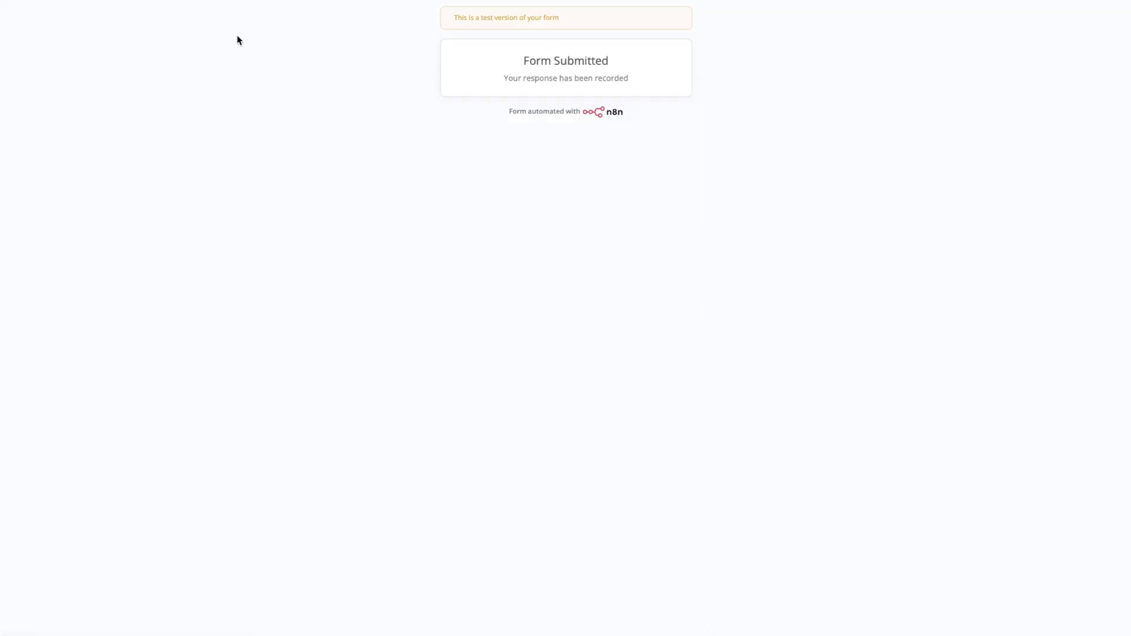
Back in n8n, open the AI Research Agent's user prompt expression and try to insert the Company name field
left_click(214, 1)
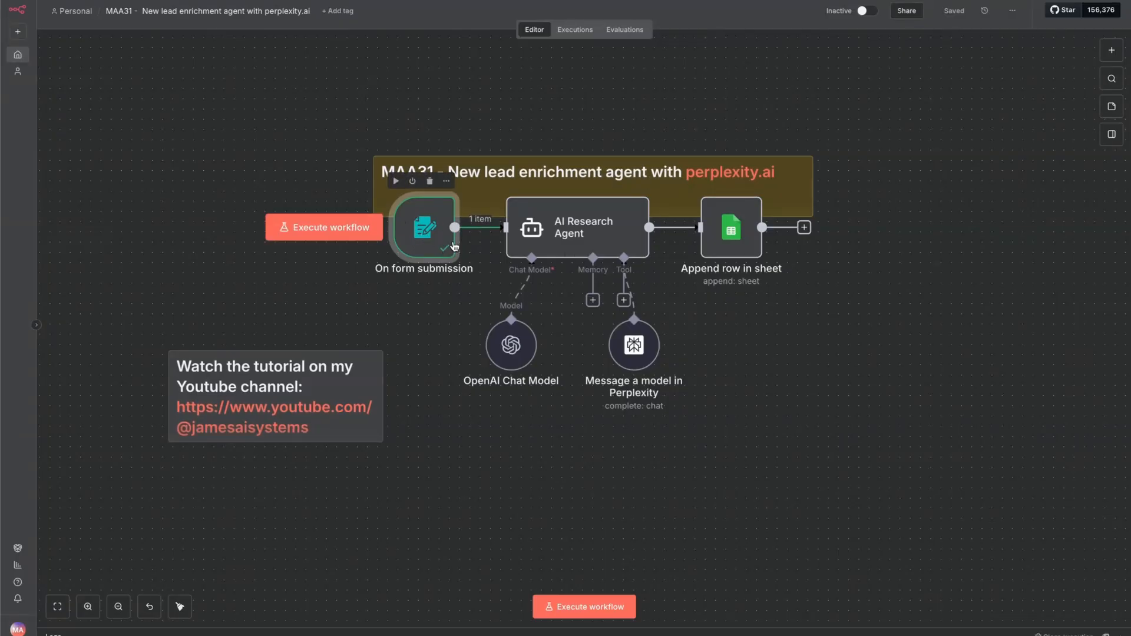
double_click(572, 248)
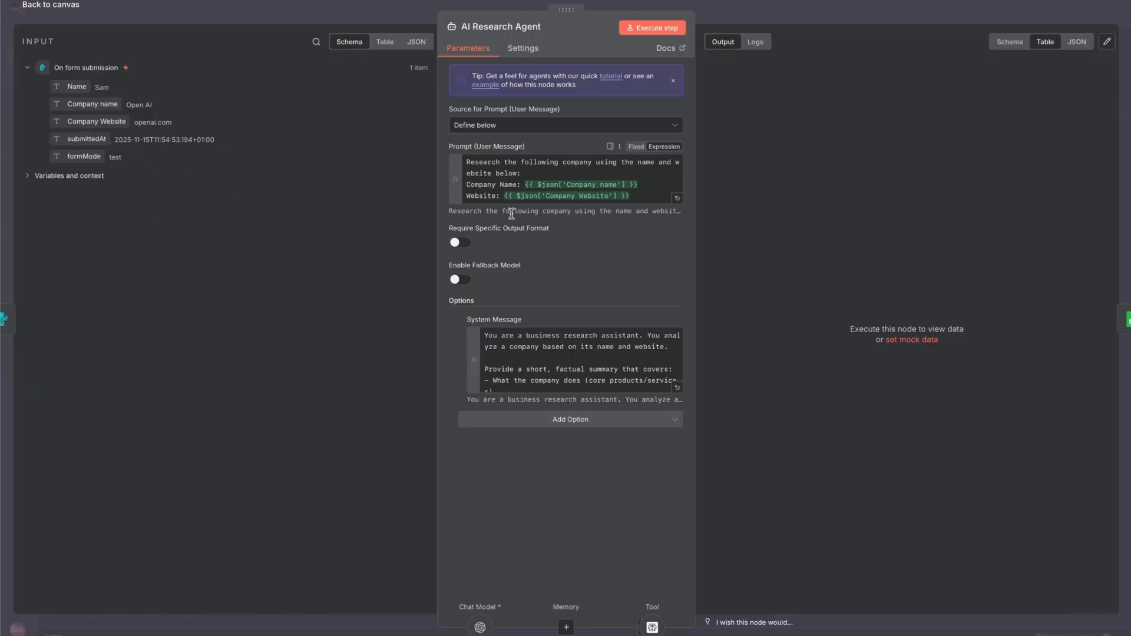
left_click(677, 200)
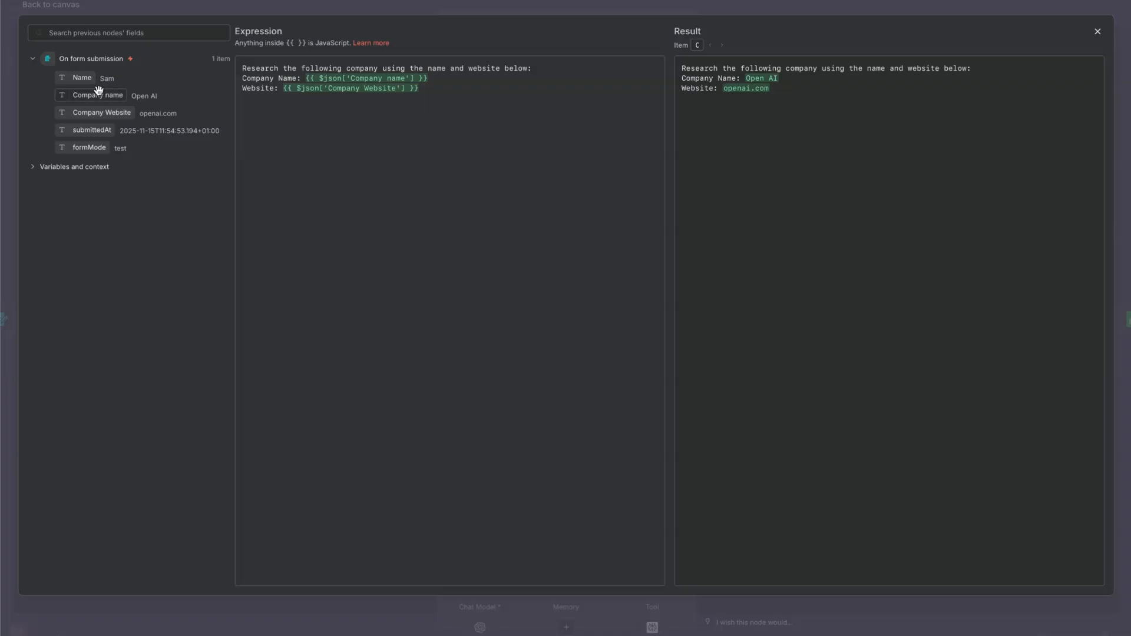
left_click_drag(95, 96, 346, 218)
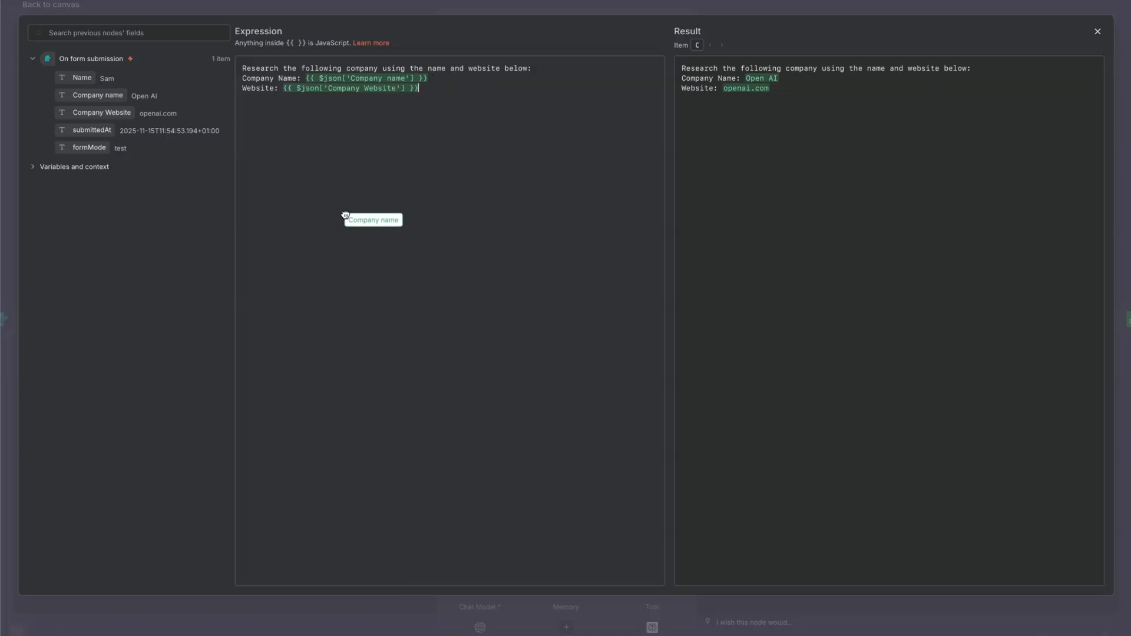
left_click_drag(346, 218, 346, 218)
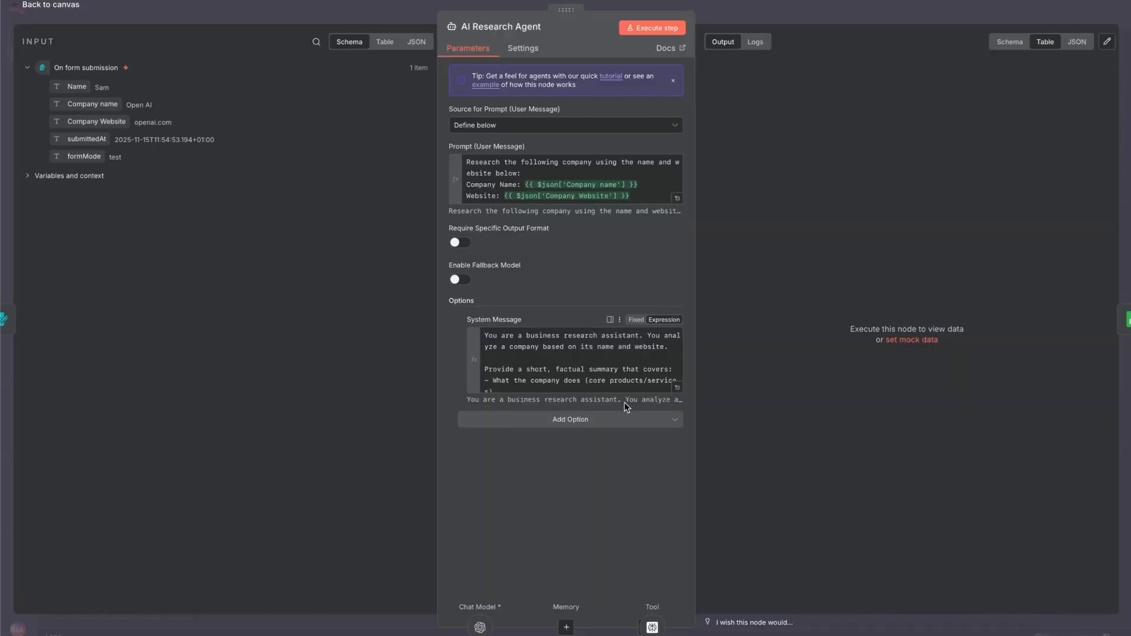
Read through the AI Research Agent's full system message, then return to the workflow canvas
left_click(678, 388)
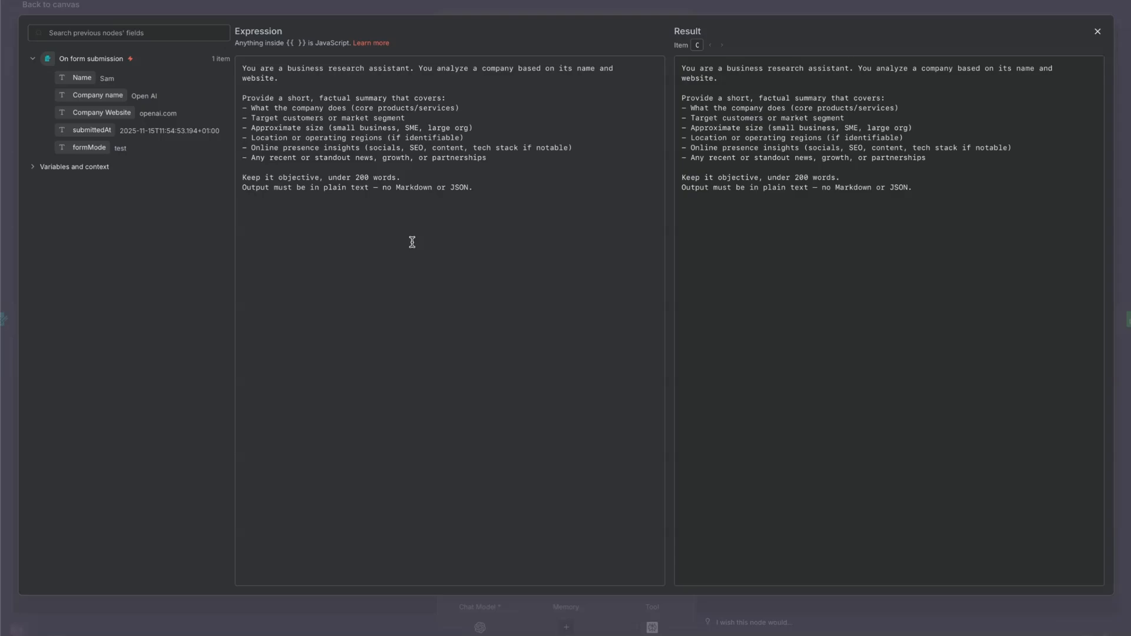
left_click(1097, 32)
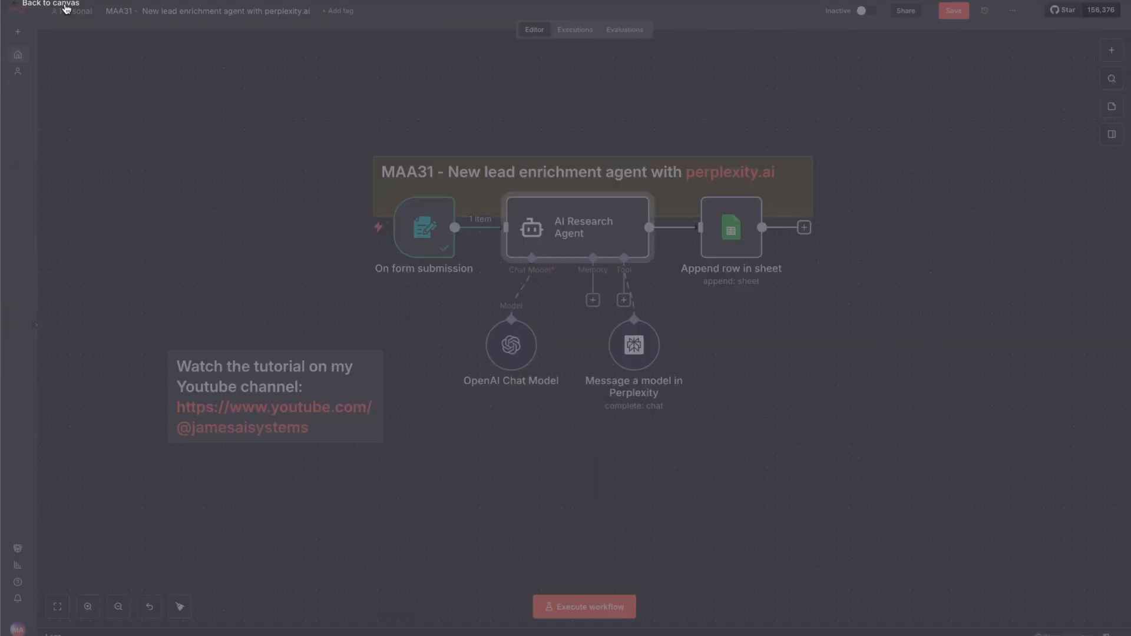
left_click(68, 6)
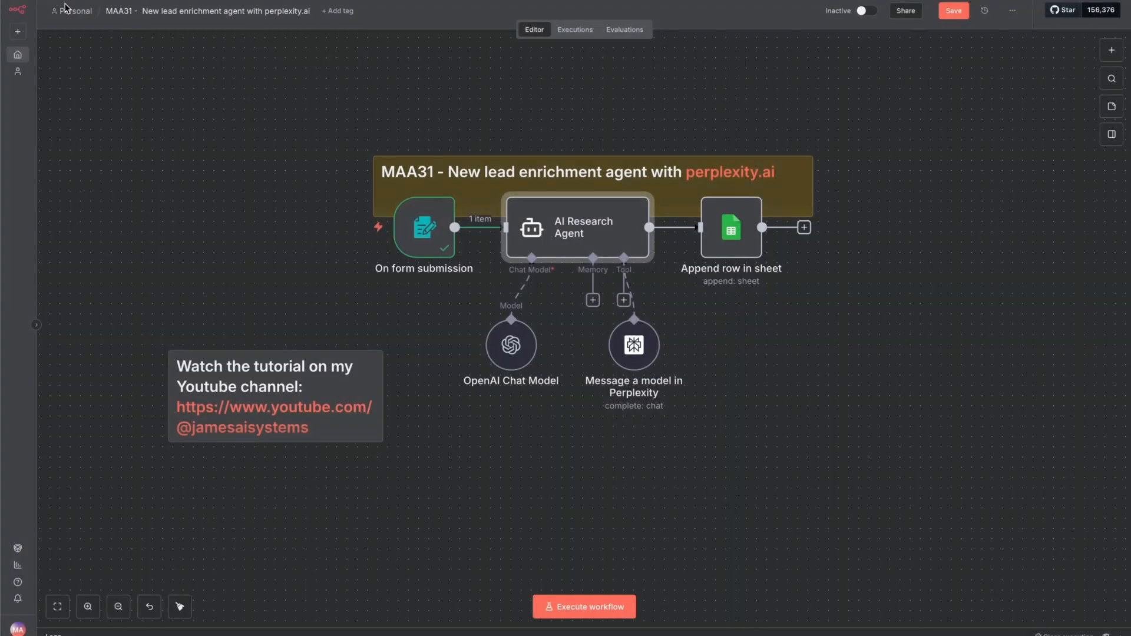
Inspect the OpenAI Chat Model's new credential form and its model setting without saving a credential
double_click(510, 341)
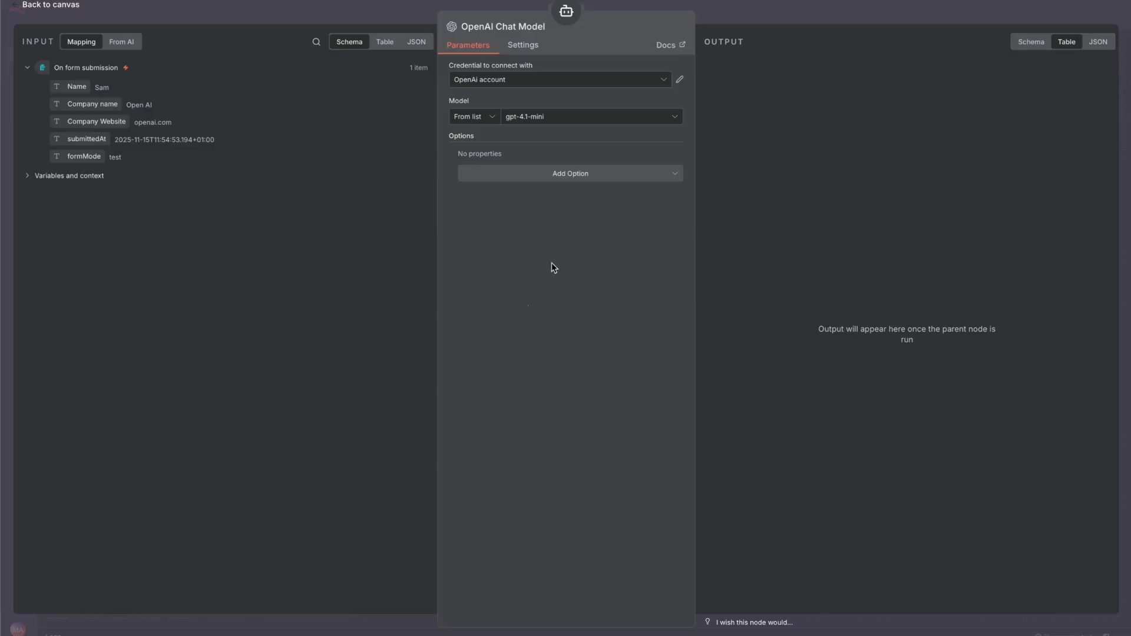
left_click(524, 82)
left_click(512, 144)
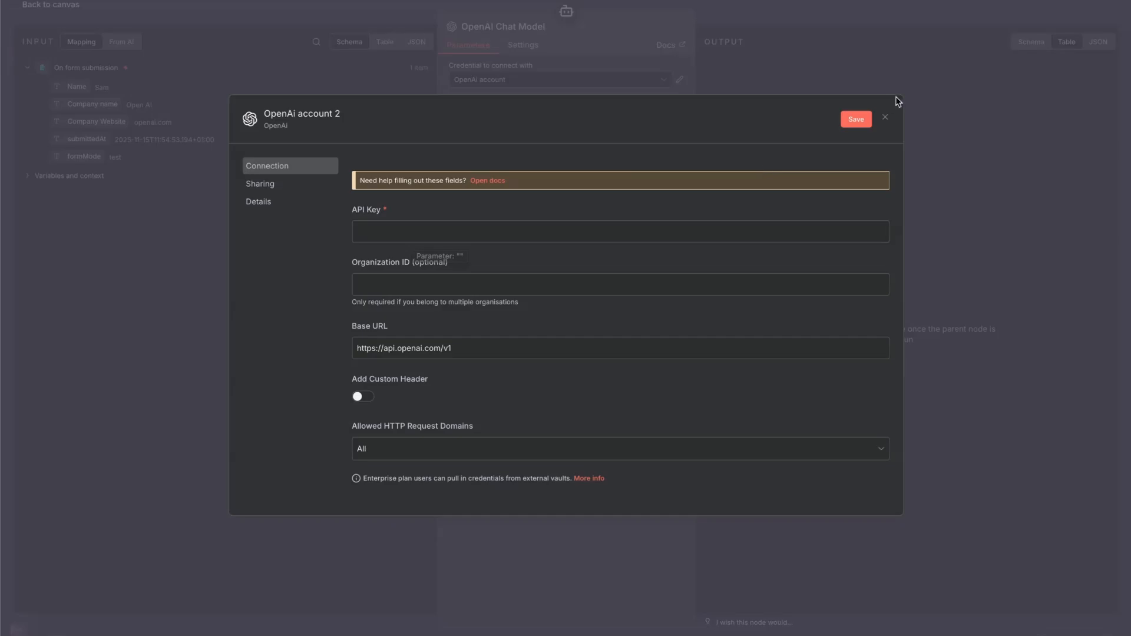
left_click(885, 118)
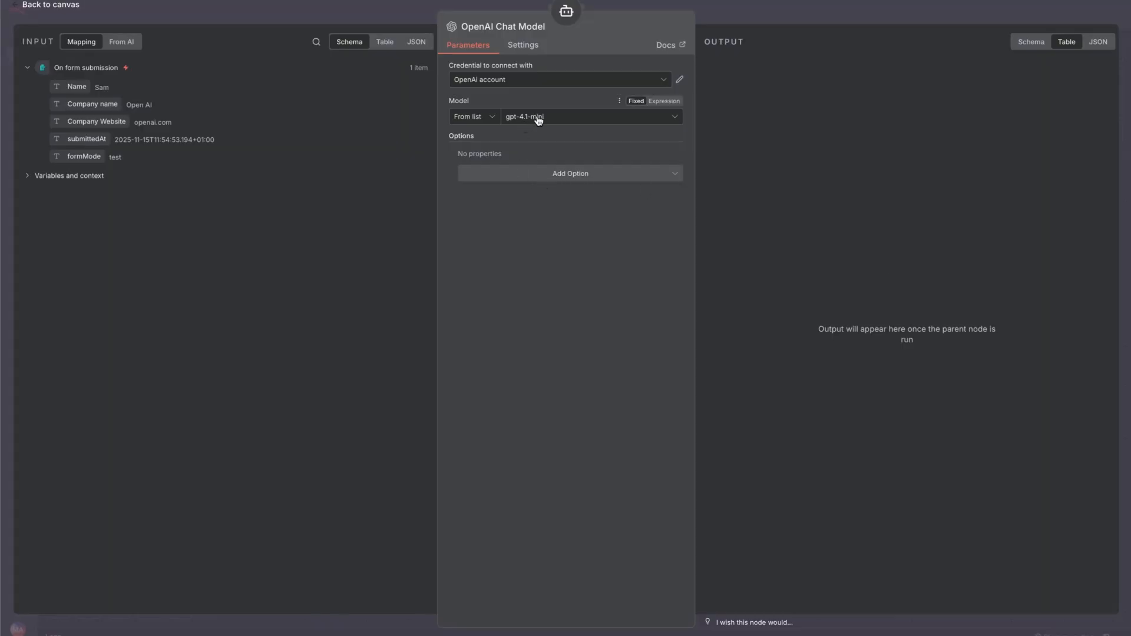
left_click(64, 7)
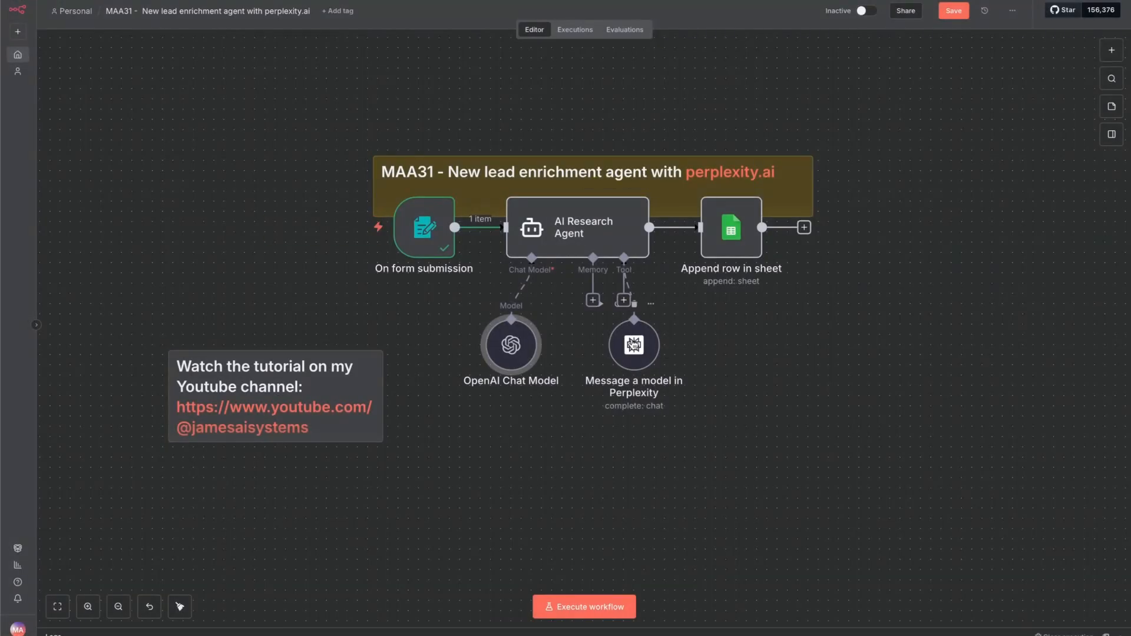
Open the Perplexity tool node, then look through the account menu on the Perplexity website for the API entry
double_click(633, 348)
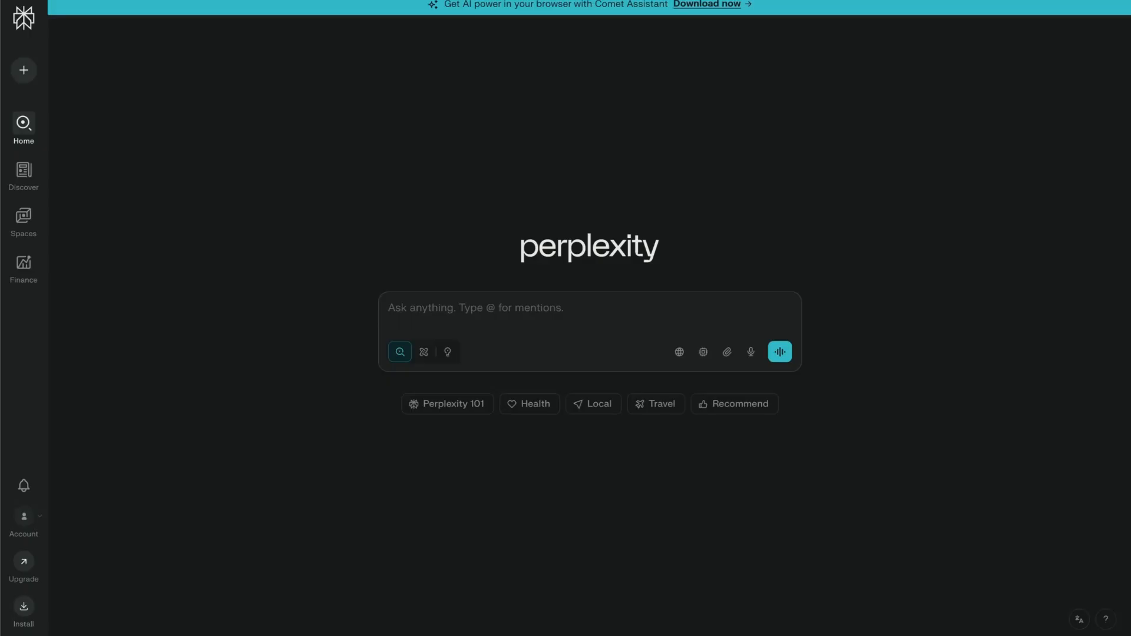
left_click(488, 307)
left_click(362, 225)
left_click(27, 516)
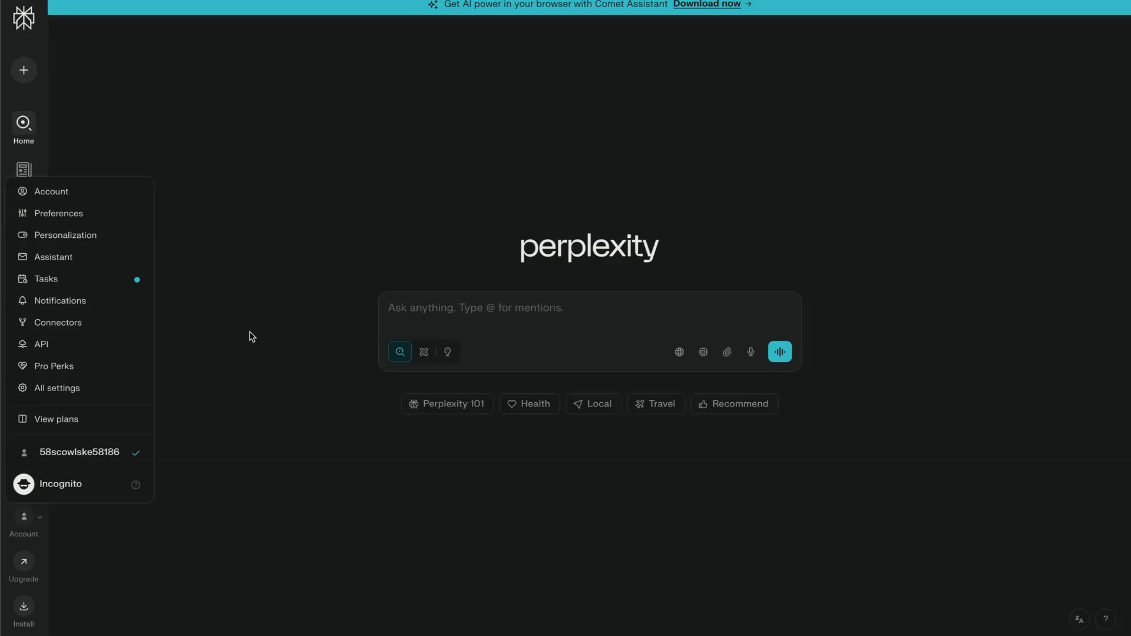
left_click(252, 336)
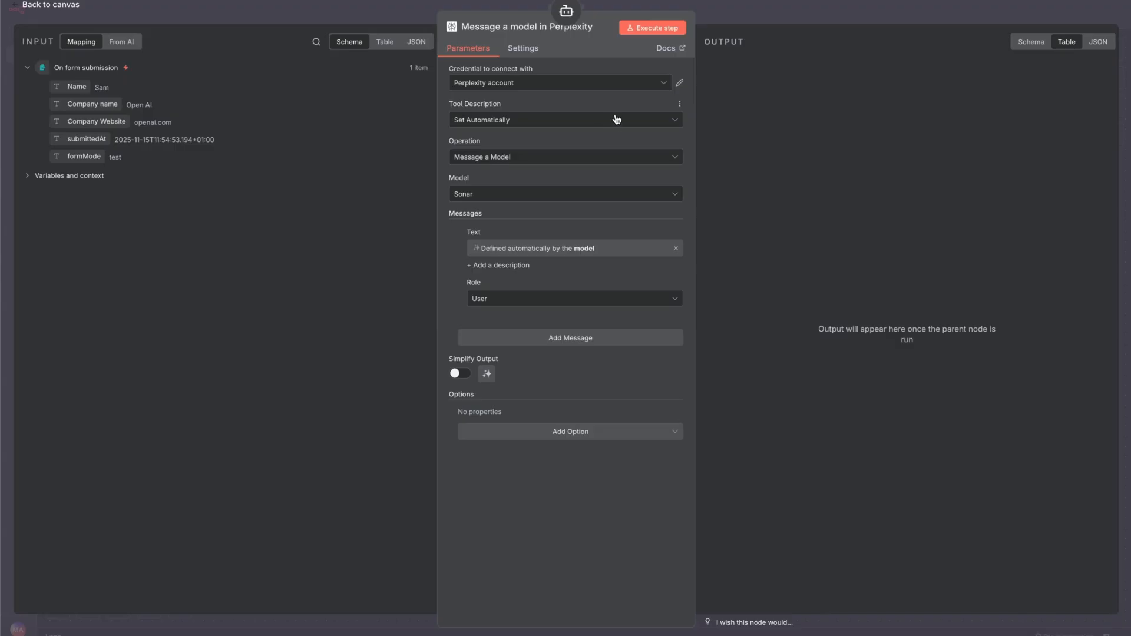
Back in n8n, check the credential choices and parameters of the Perplexity message node and return to the canvas
left_click(569, 86)
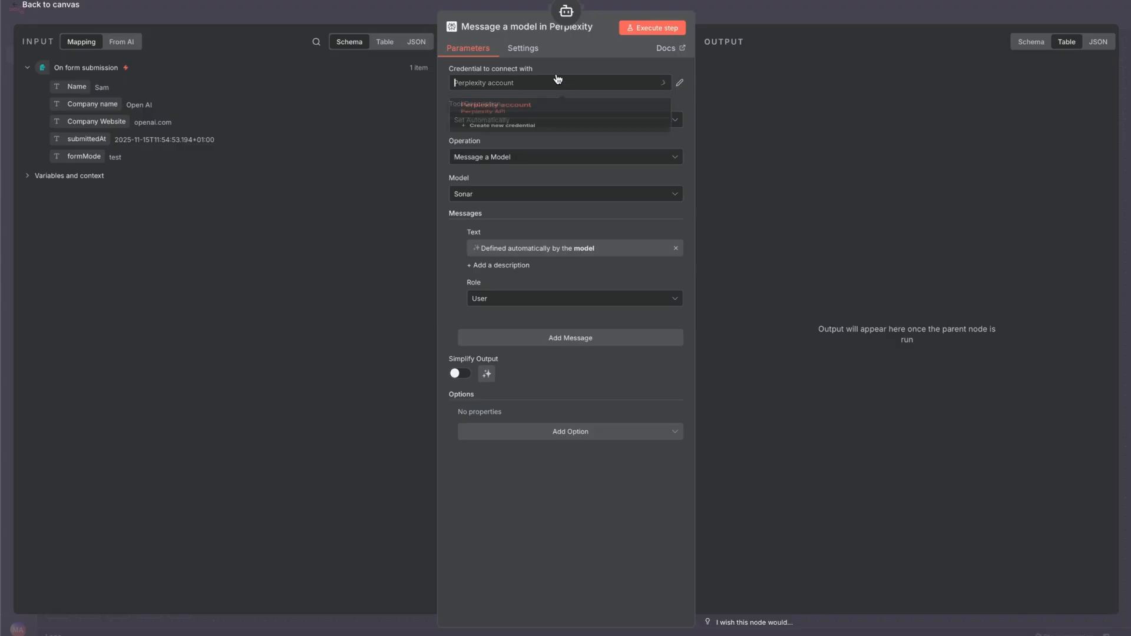
left_click(380, 129)
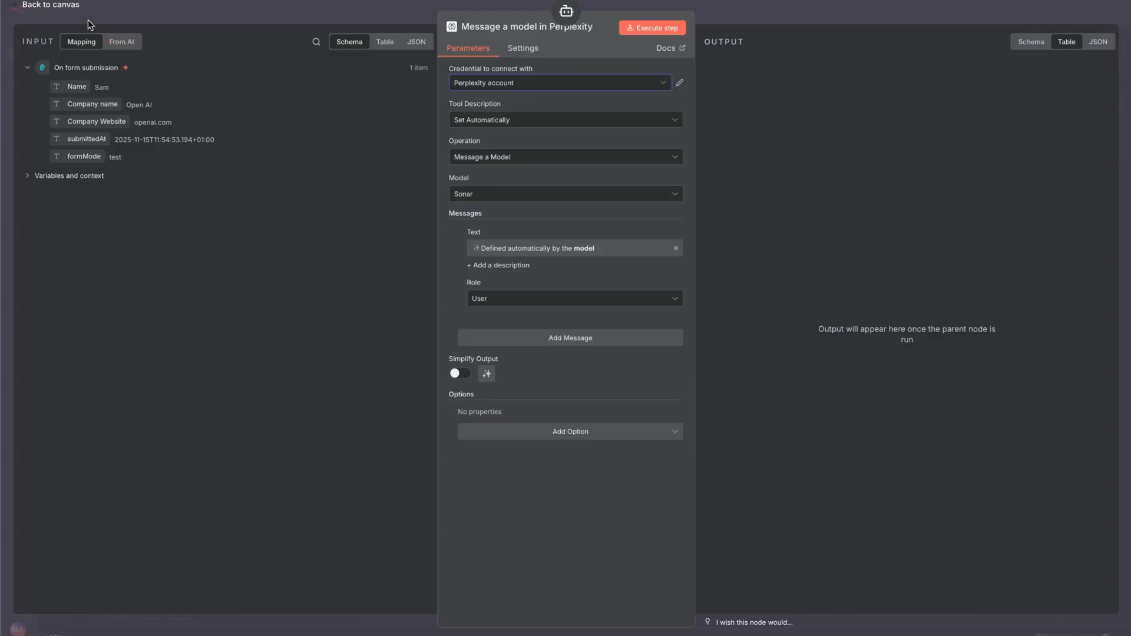
left_click(51, 5)
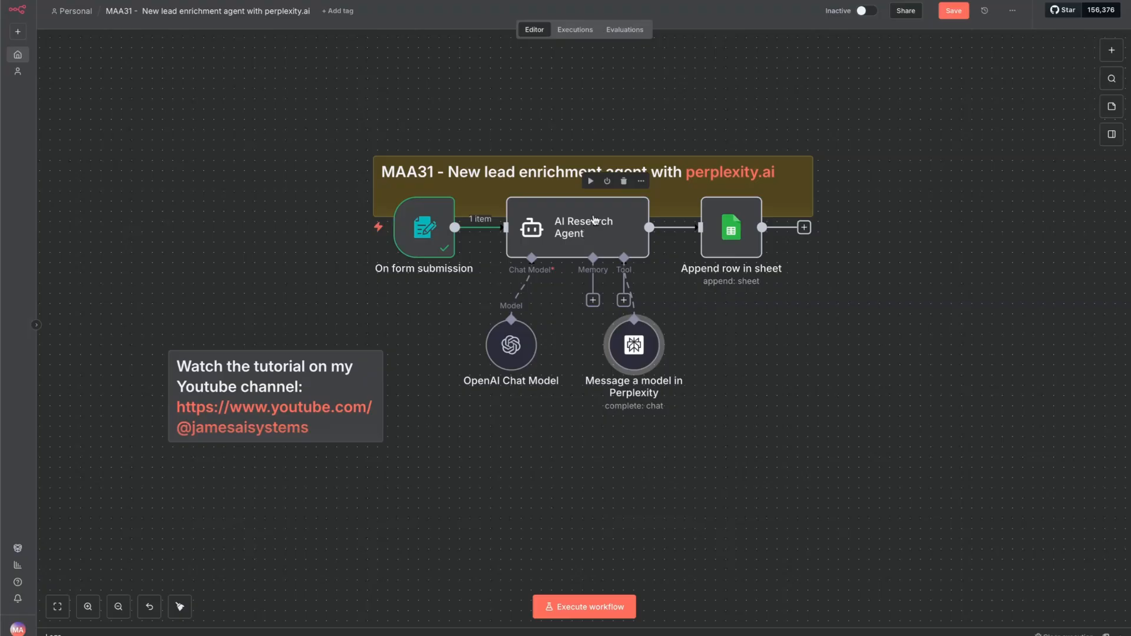
Execute the AI Research Agent node on the submitted lead
left_click(589, 181)
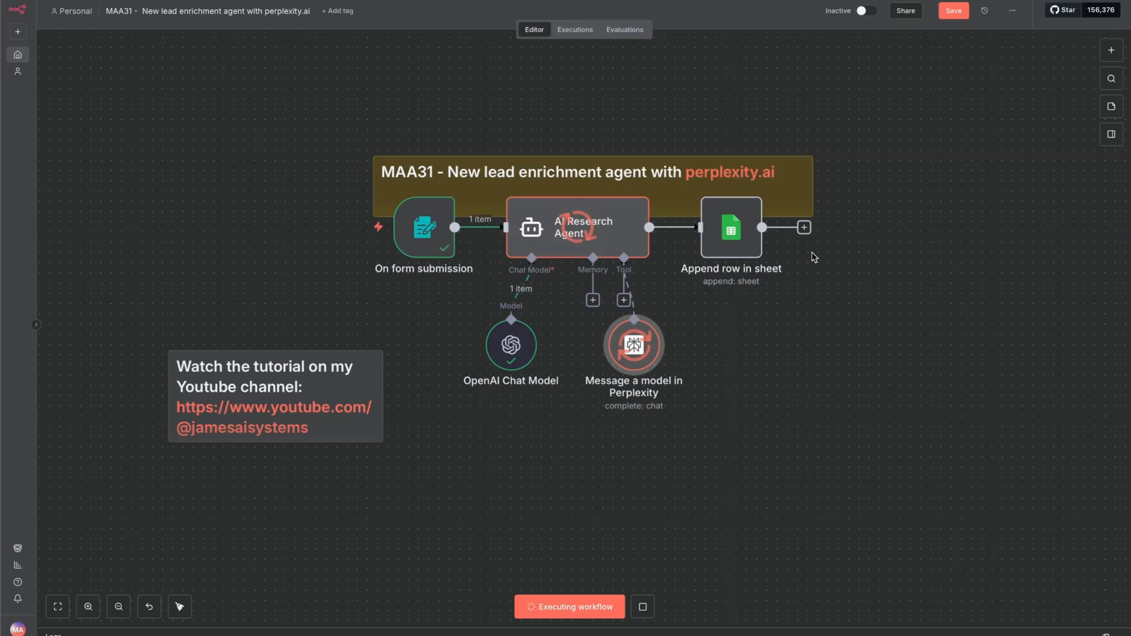
Open the Append row in sheet node and review its Google account, document, sheet and column mappings
double_click(725, 236)
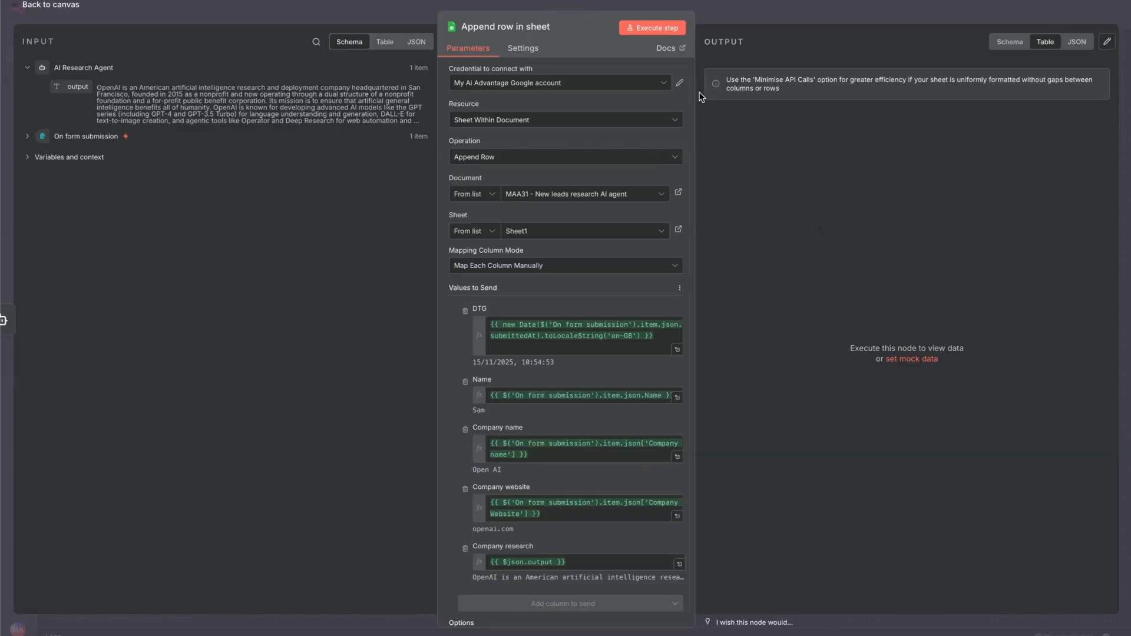
scroll(608, 247, "down", 1)
scroll(606, 243, "up", 1)
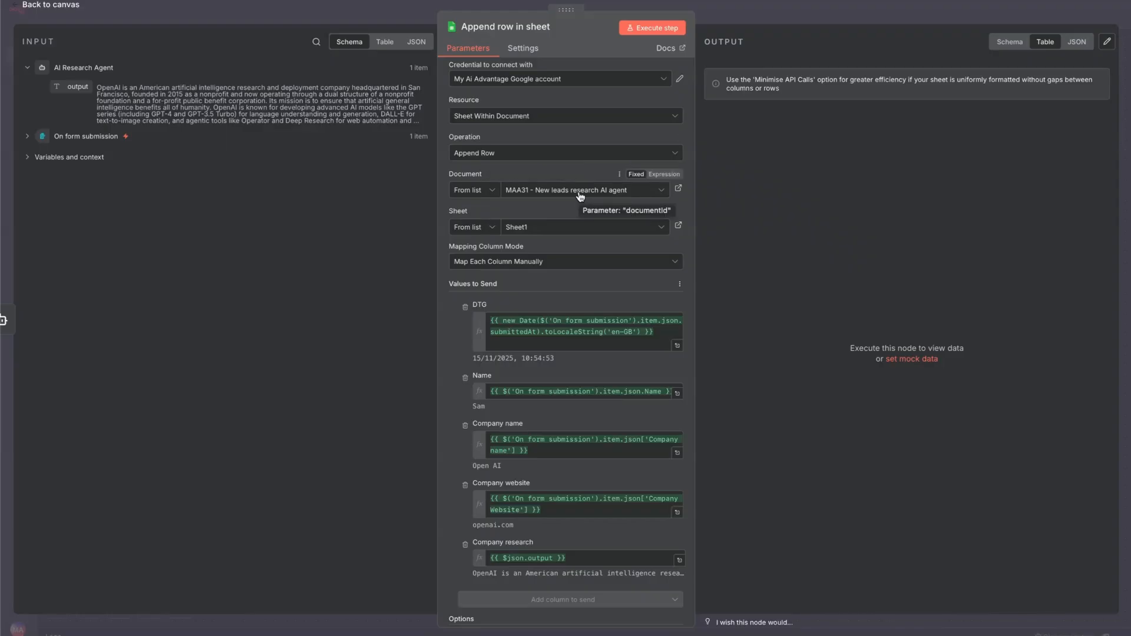
scroll(582, 248, "down", 2)
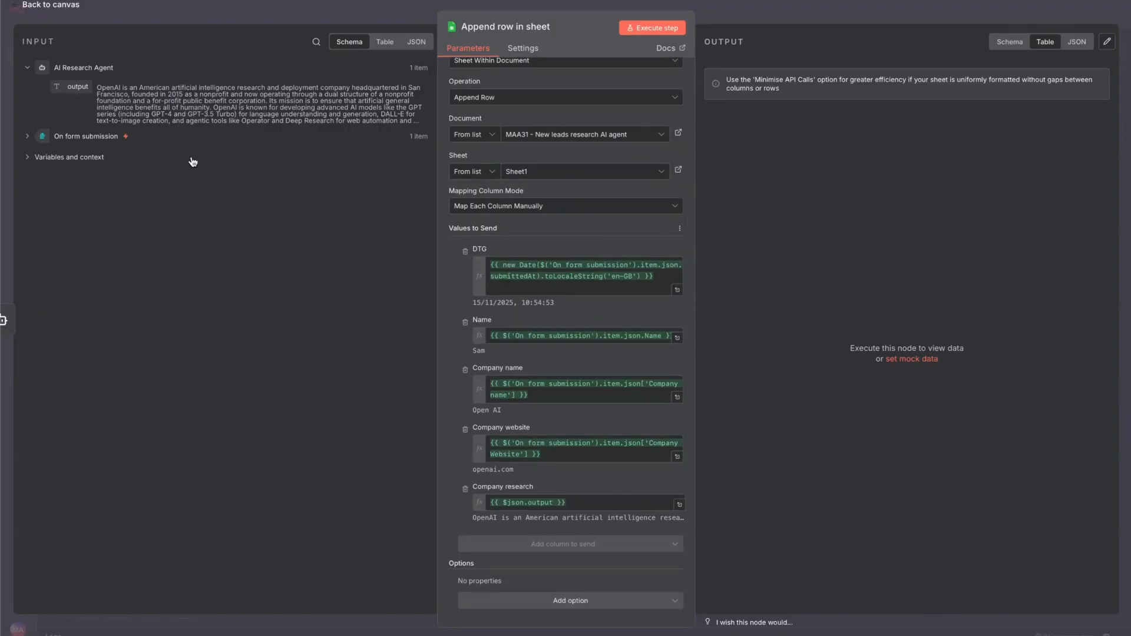
Expand the On form submission input data, clear the Name column's expression and remap it to the form's Name field
left_click(25, 137)
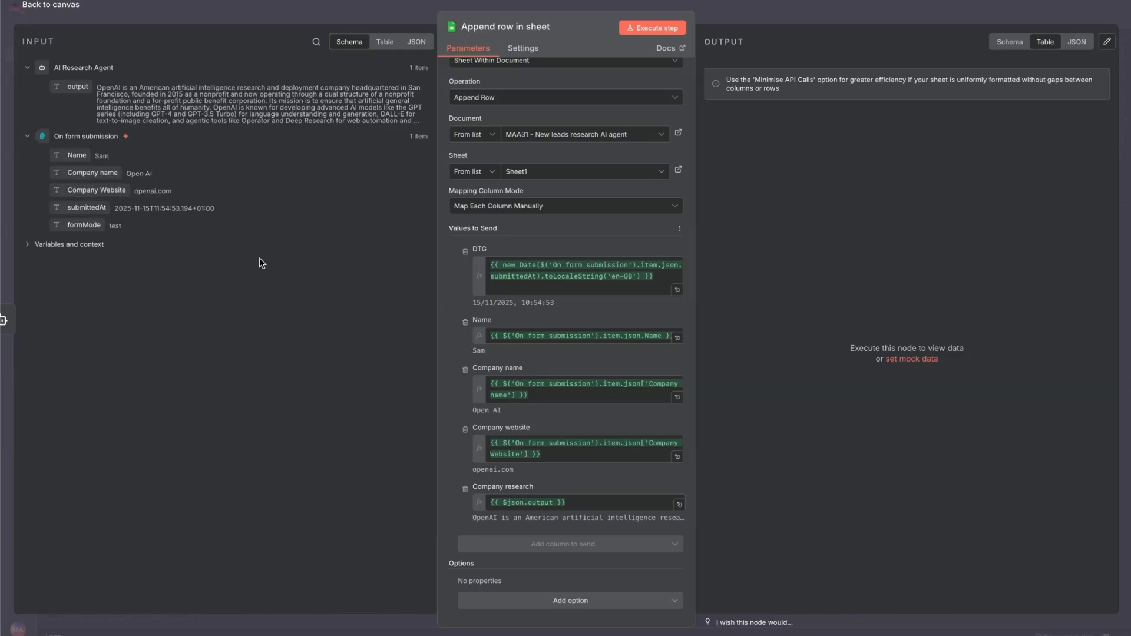
left_click_drag(490, 335, 793, 334)
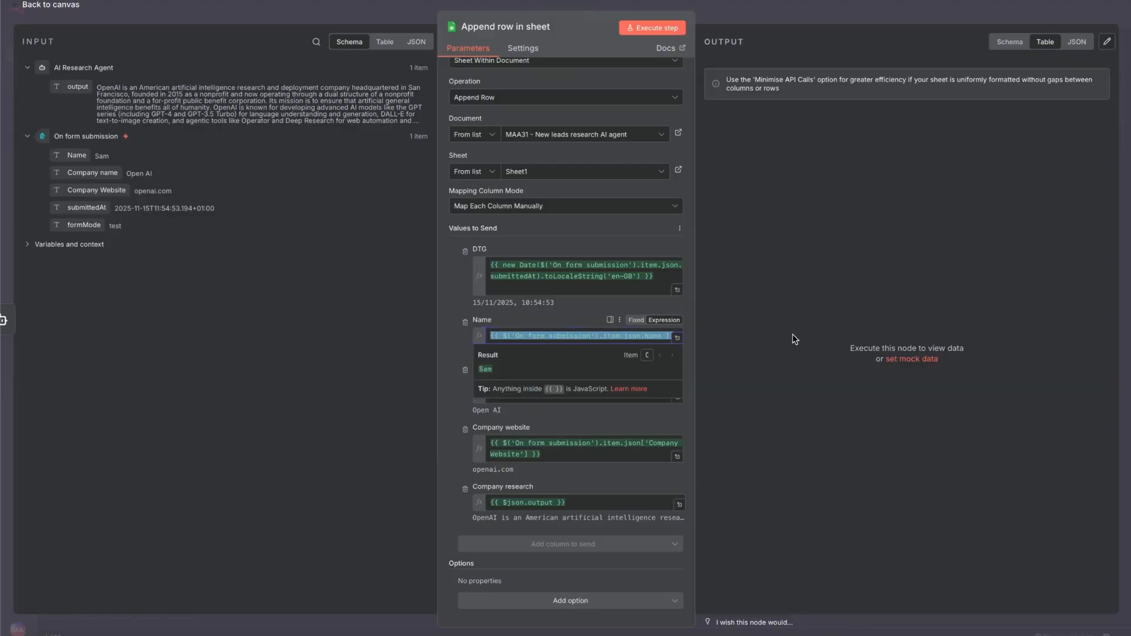
key("BackSpace")
left_click(227, 362)
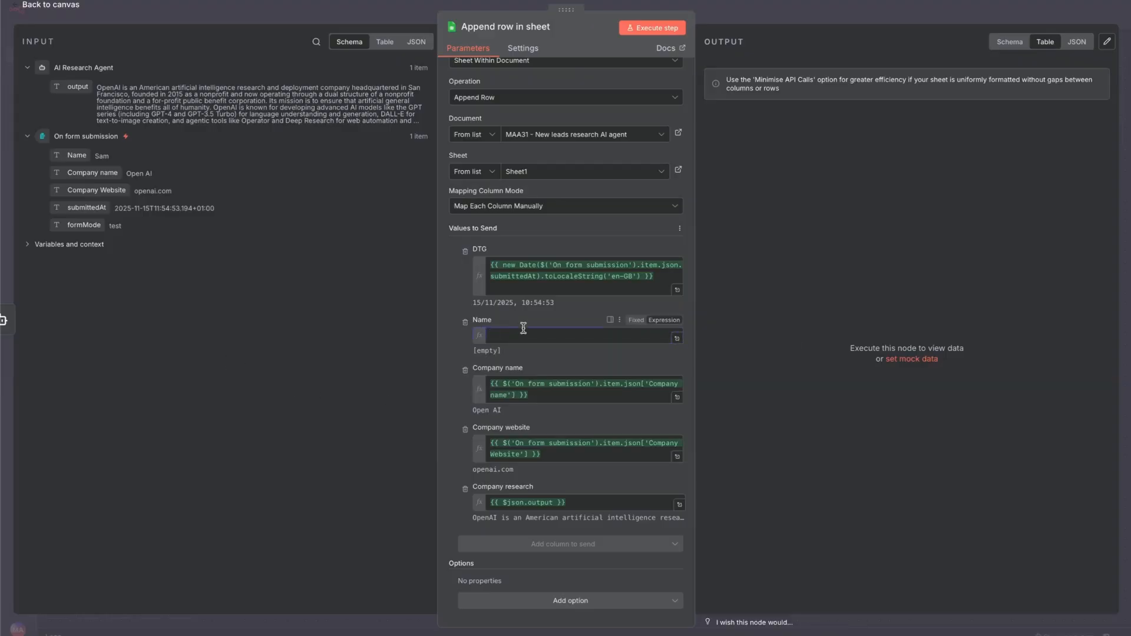
left_click_drag(77, 156, 548, 337)
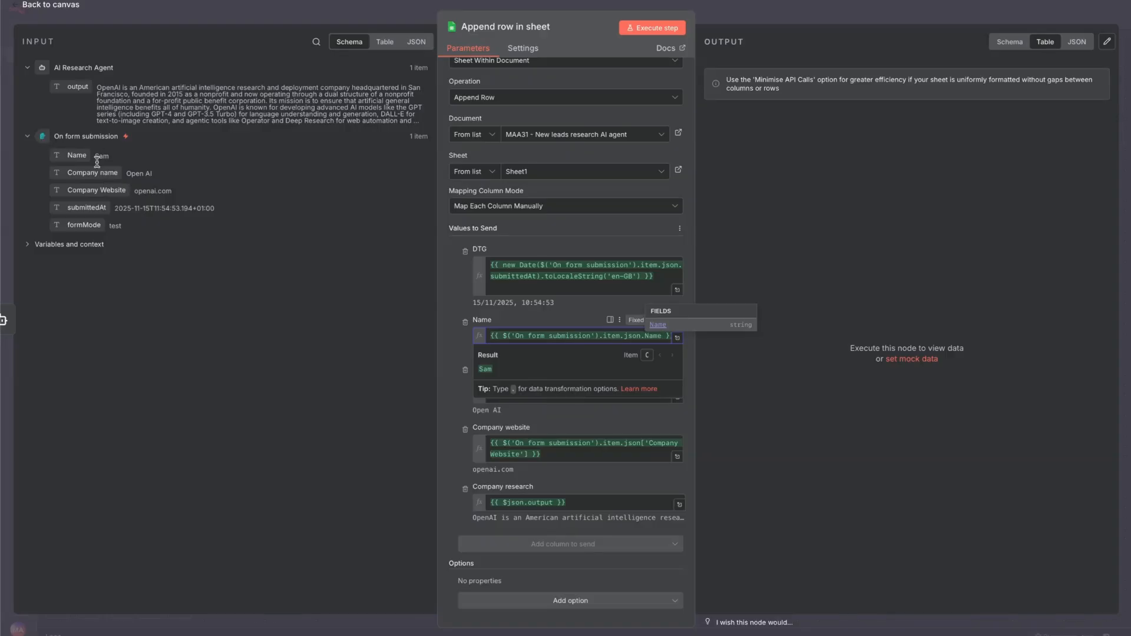
left_click(359, 354)
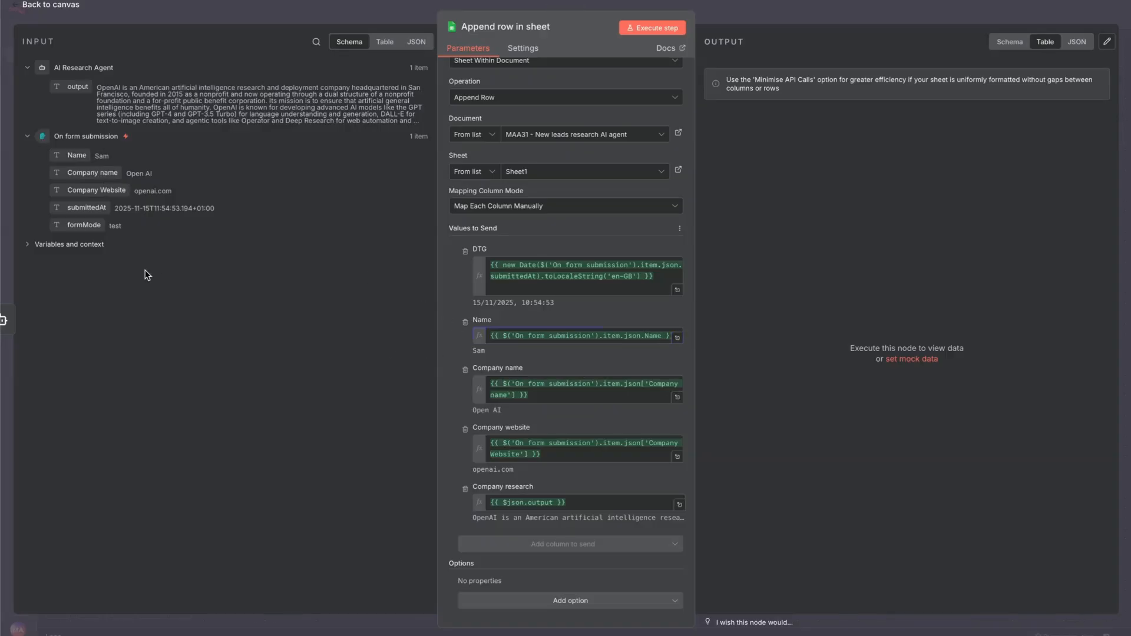
Clear the Company research column's expression and remap it to the AI Research Agent's output, {{ $json.output }}
left_click_drag(88, 189, 116, 188)
scroll(575, 305, "up", 1)
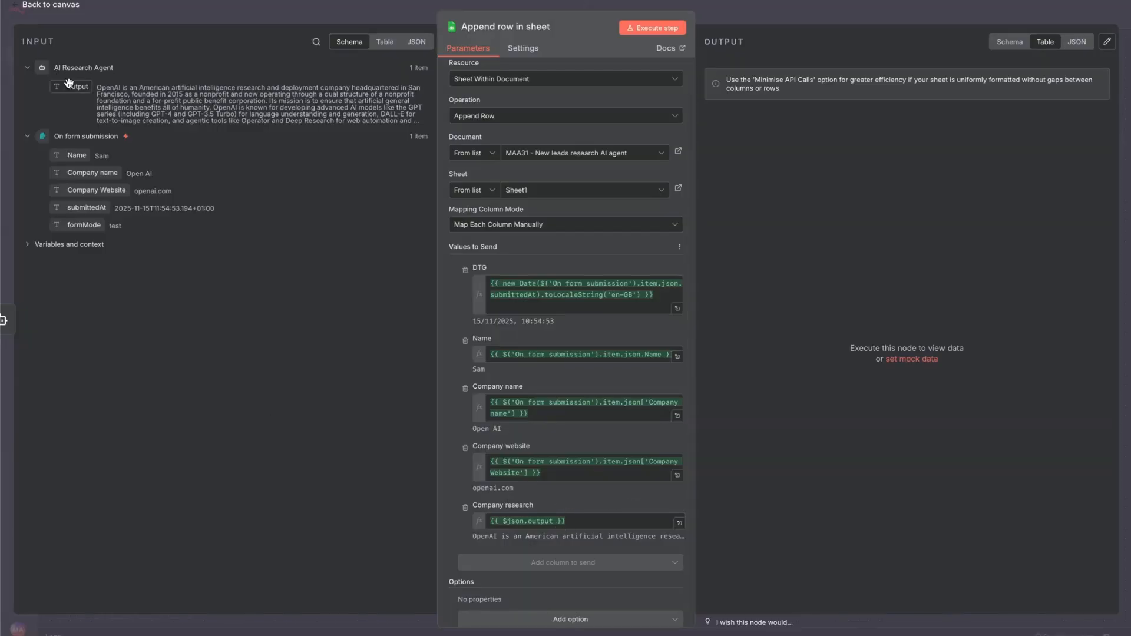
left_click_drag(69, 83, 583, 521)
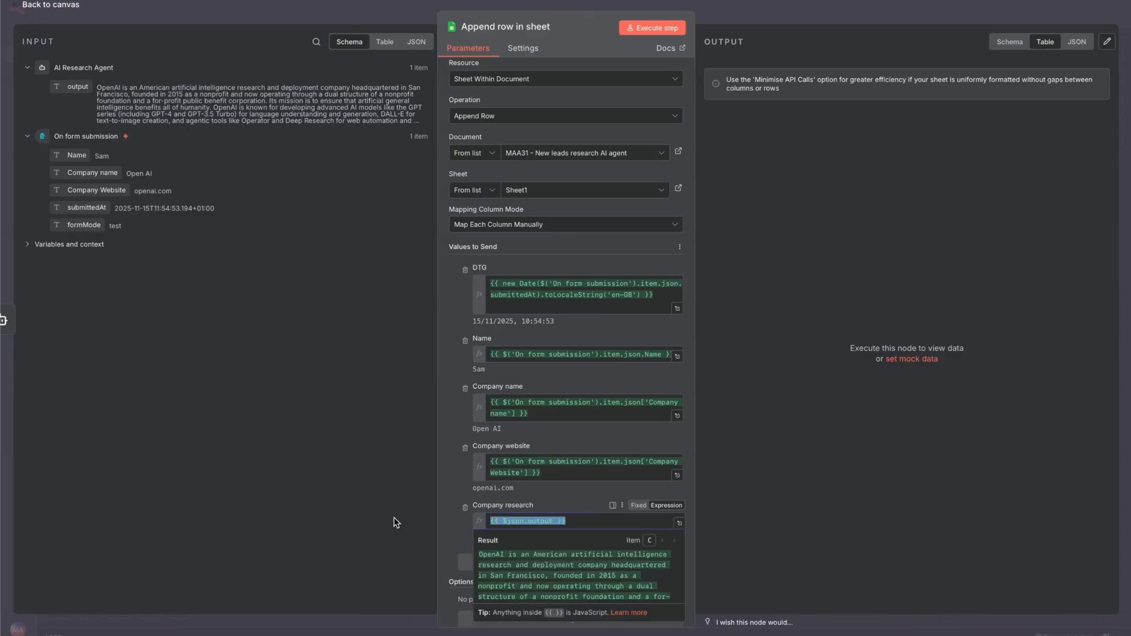
key("BackSpace")
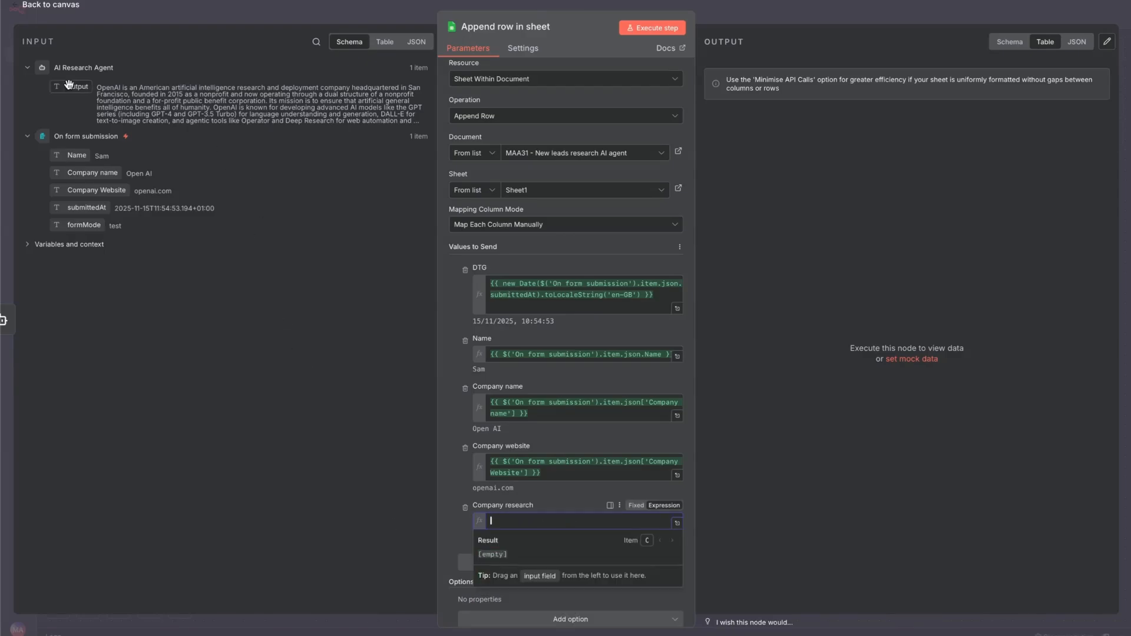
left_click_drag(69, 84, 520, 528)
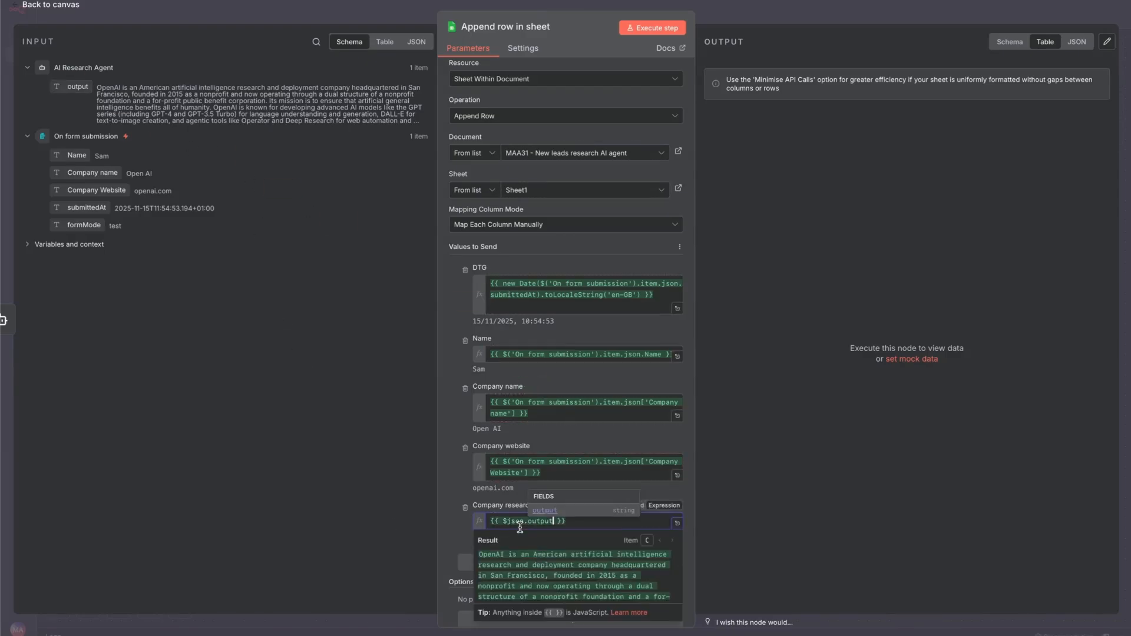
Execute the Append row in sheet node, then switch to the MAA31 - New leads research AI agent spreadsheet in Google Sheets and reload it
left_click(652, 28)
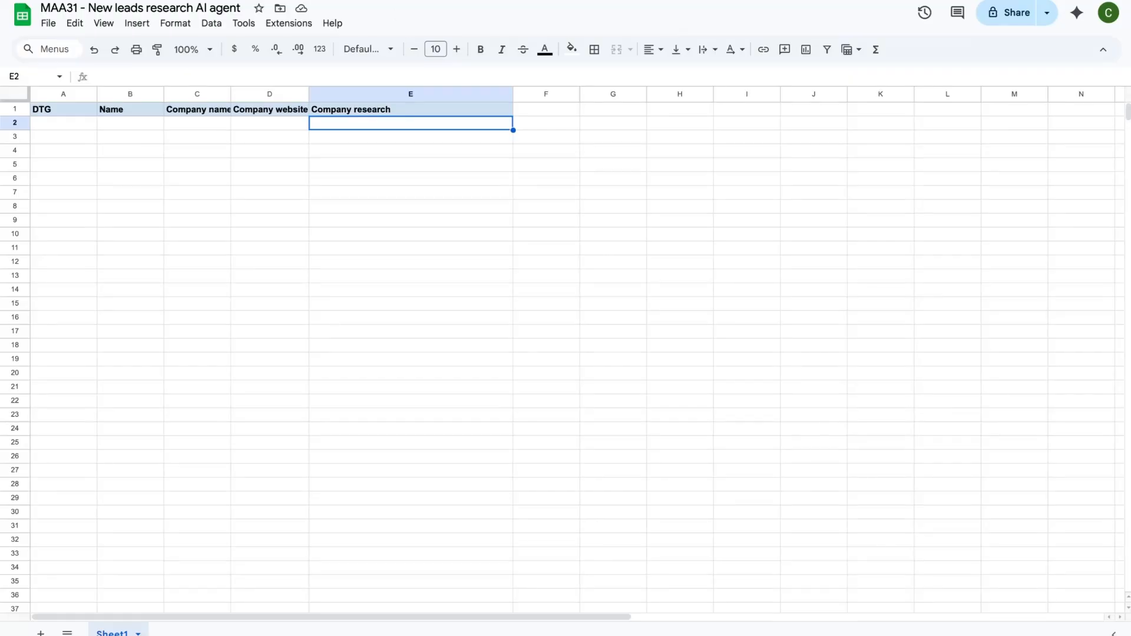
key("super+r")
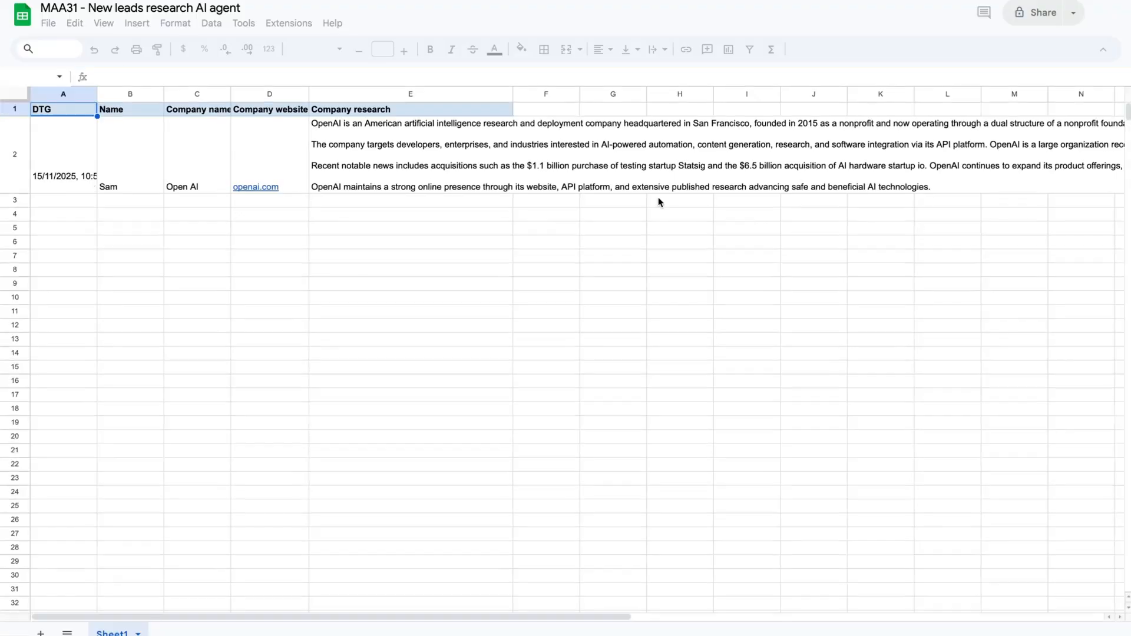